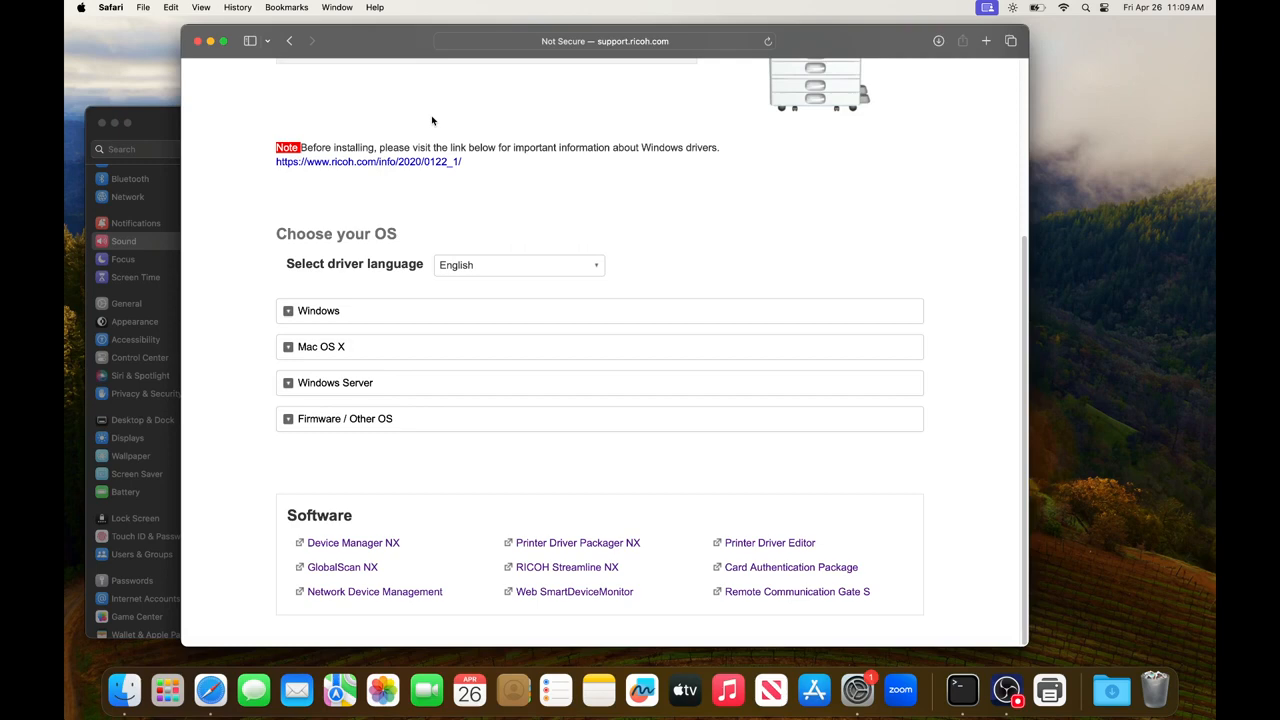
Step: Check that the Ricoh support page covers the MP 5055 model and expand its Mac OS X driver list
scroll(478, 177, "up", 5)
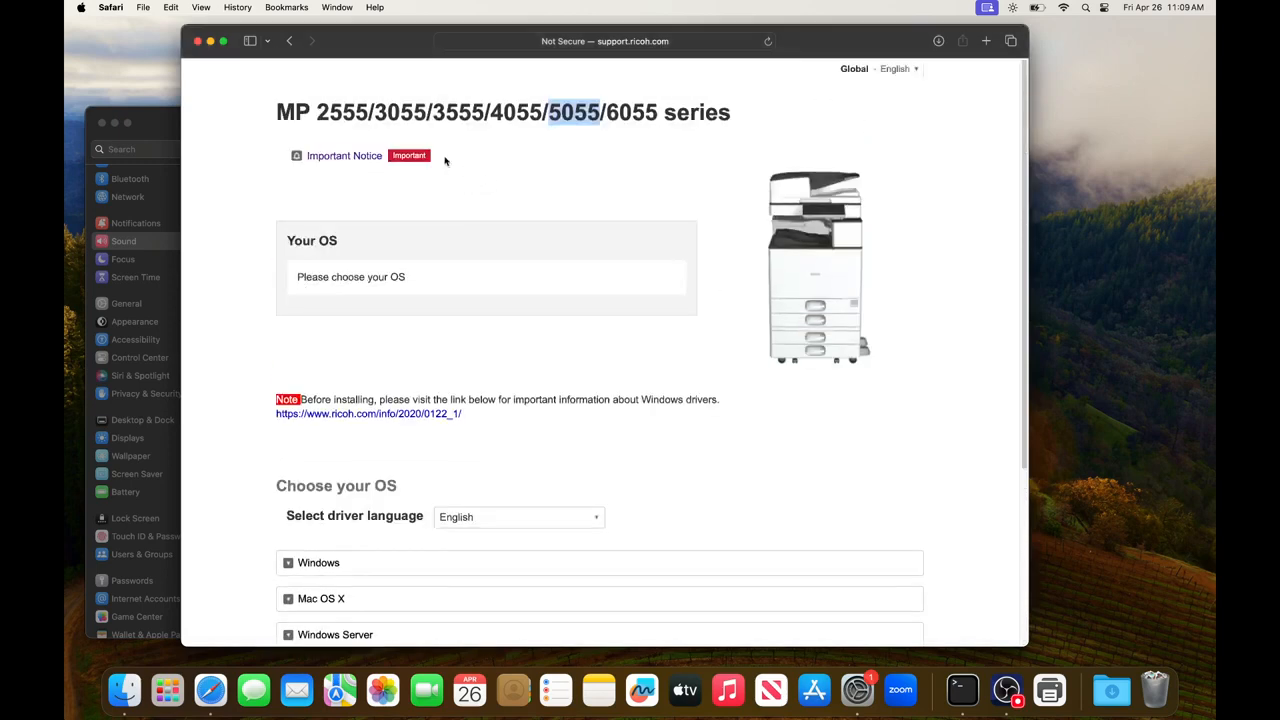
left_click_drag(283, 117, 306, 117)
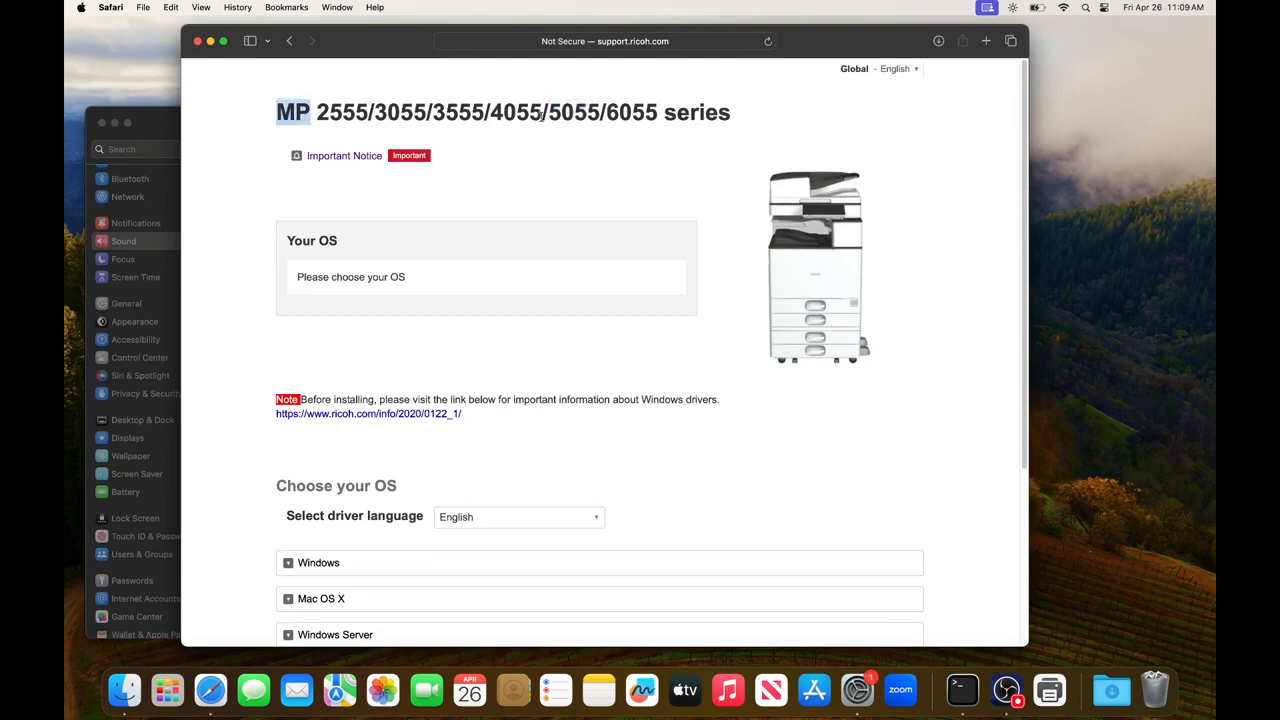
left_click_drag(546, 116, 600, 116)
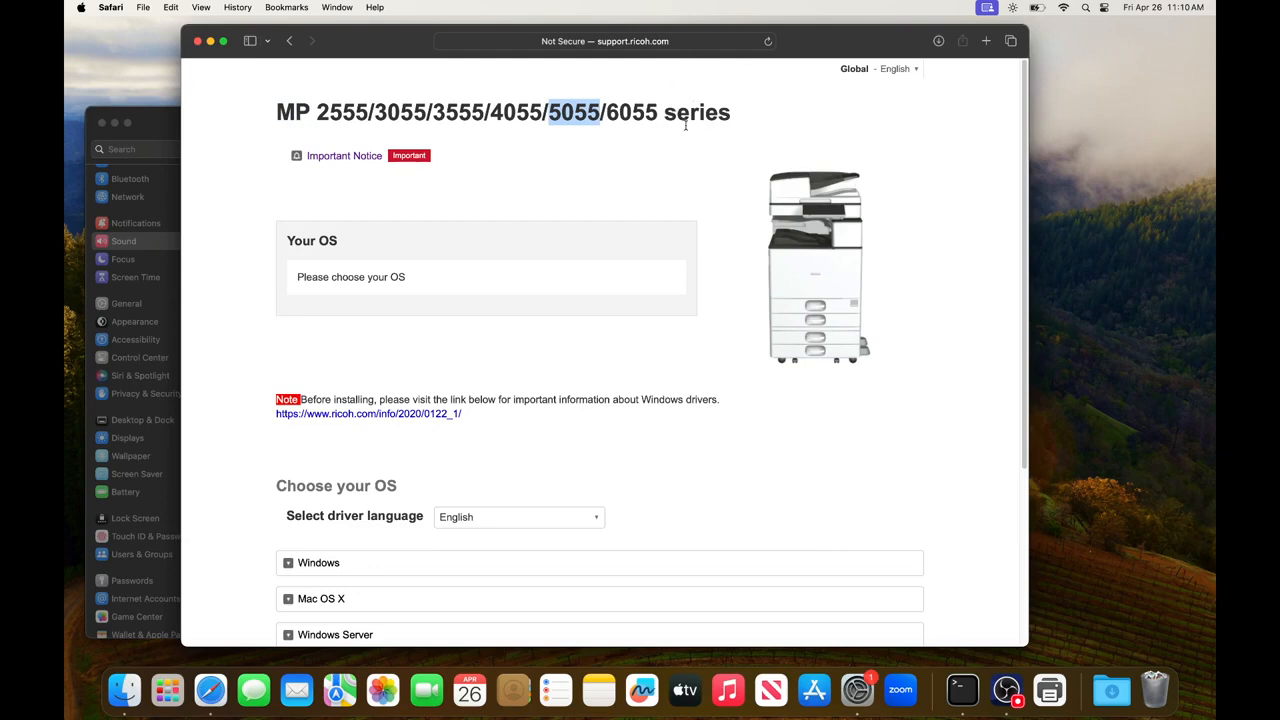
scroll(636, 180, "down", 5)
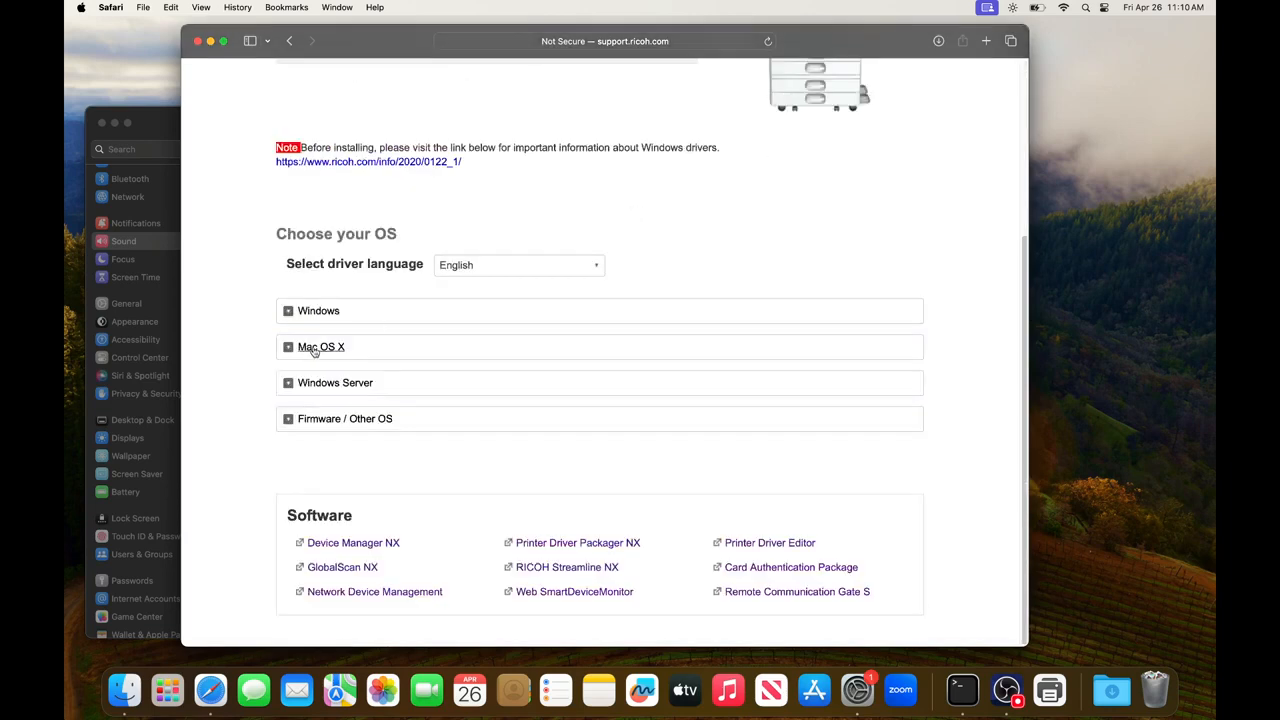
left_click(311, 347)
scroll(330, 340, "down", 4)
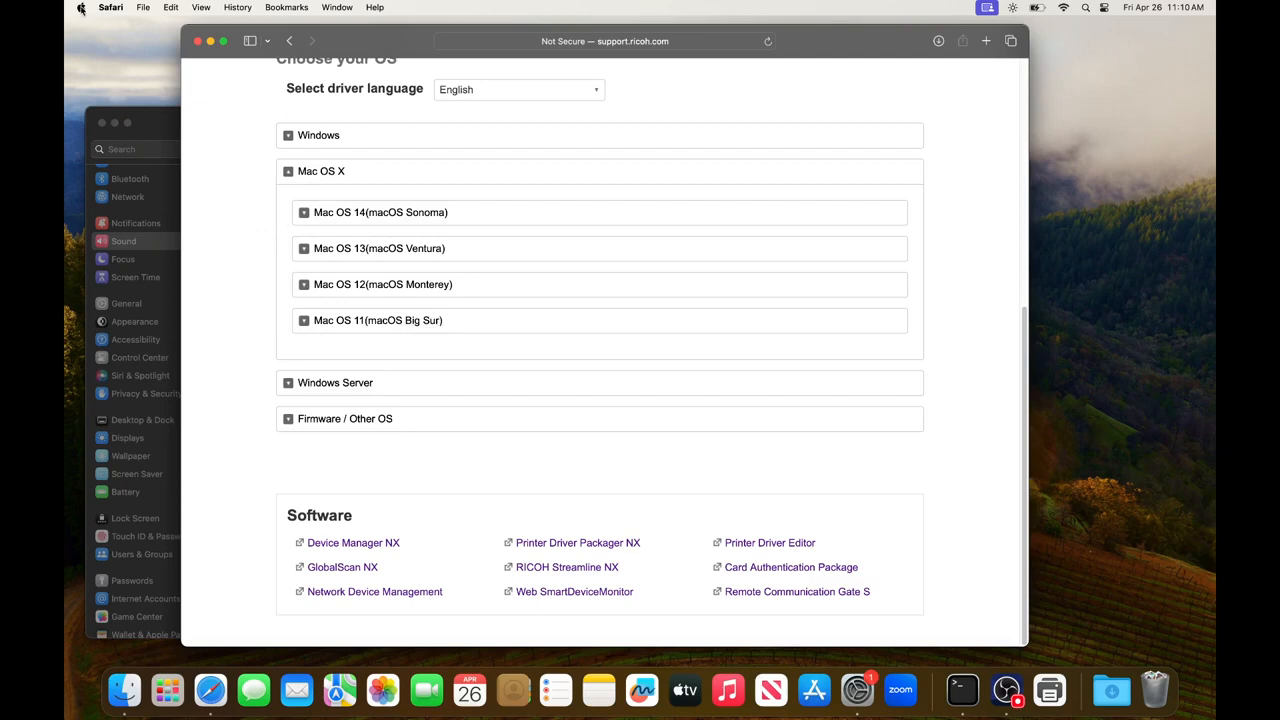
Step: Check which macOS version is installed on this Mac and close the system overview
left_click(81, 9)
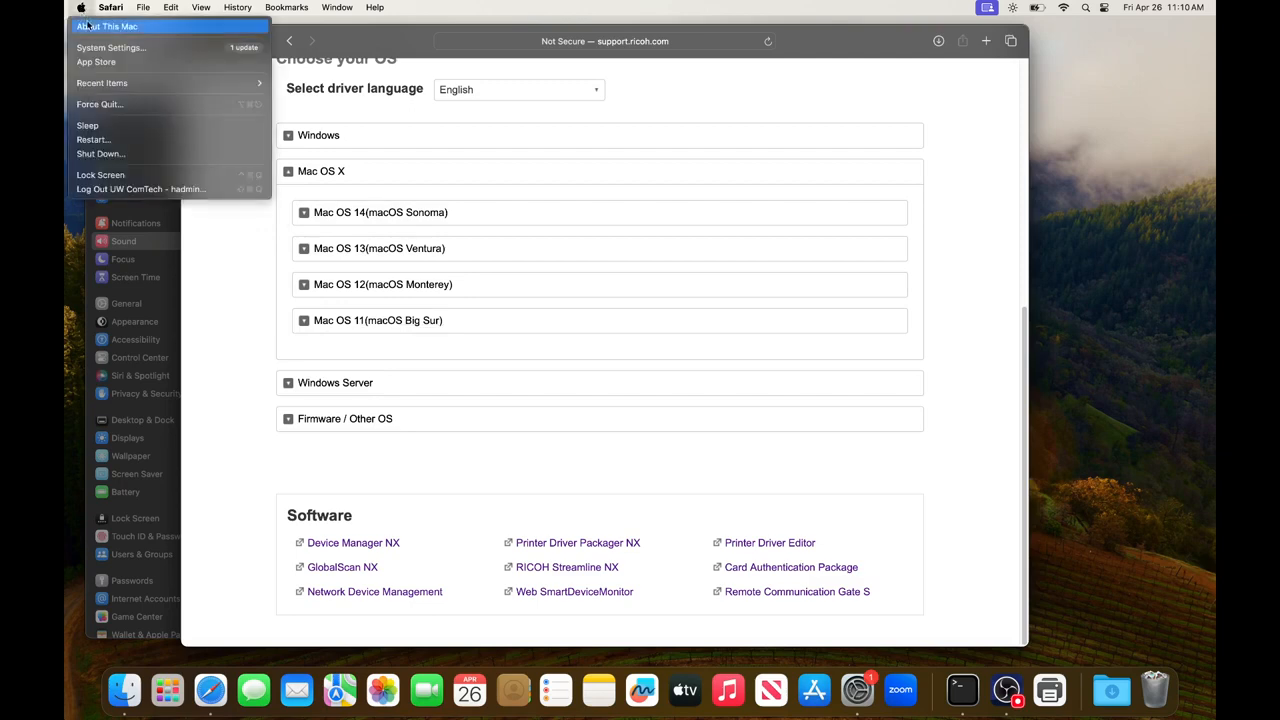
left_click(89, 27)
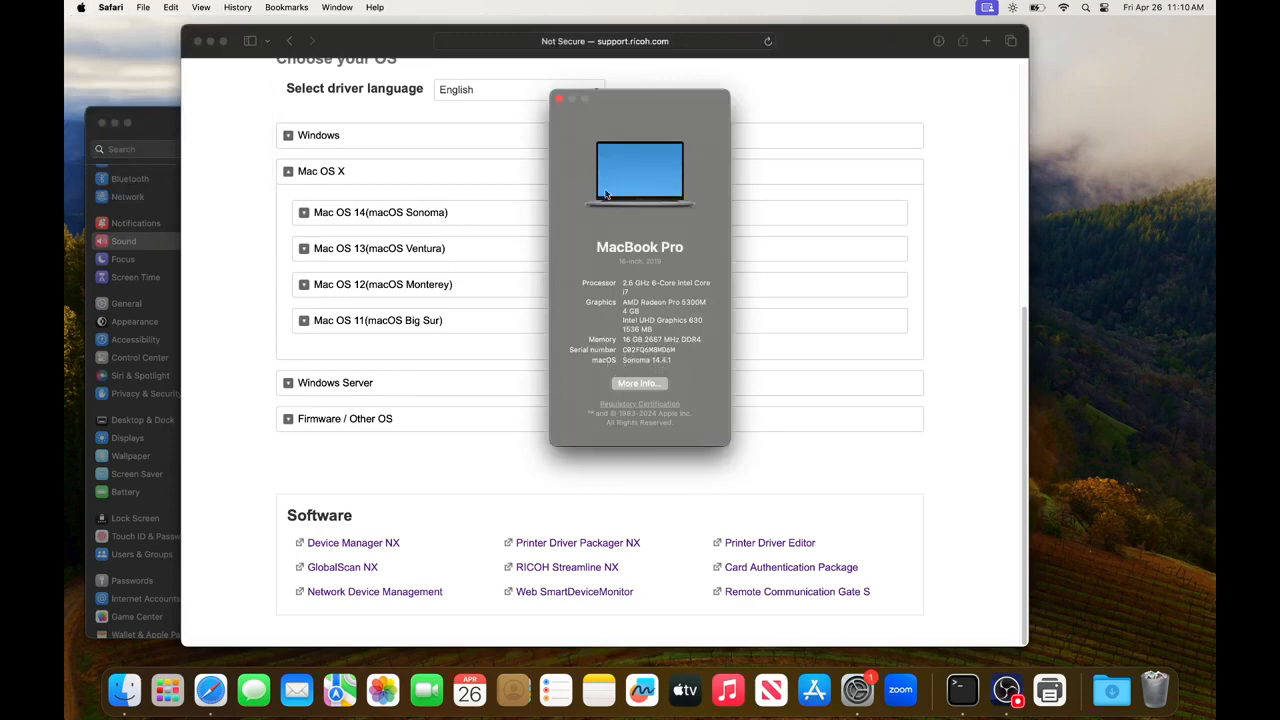
left_click(559, 99)
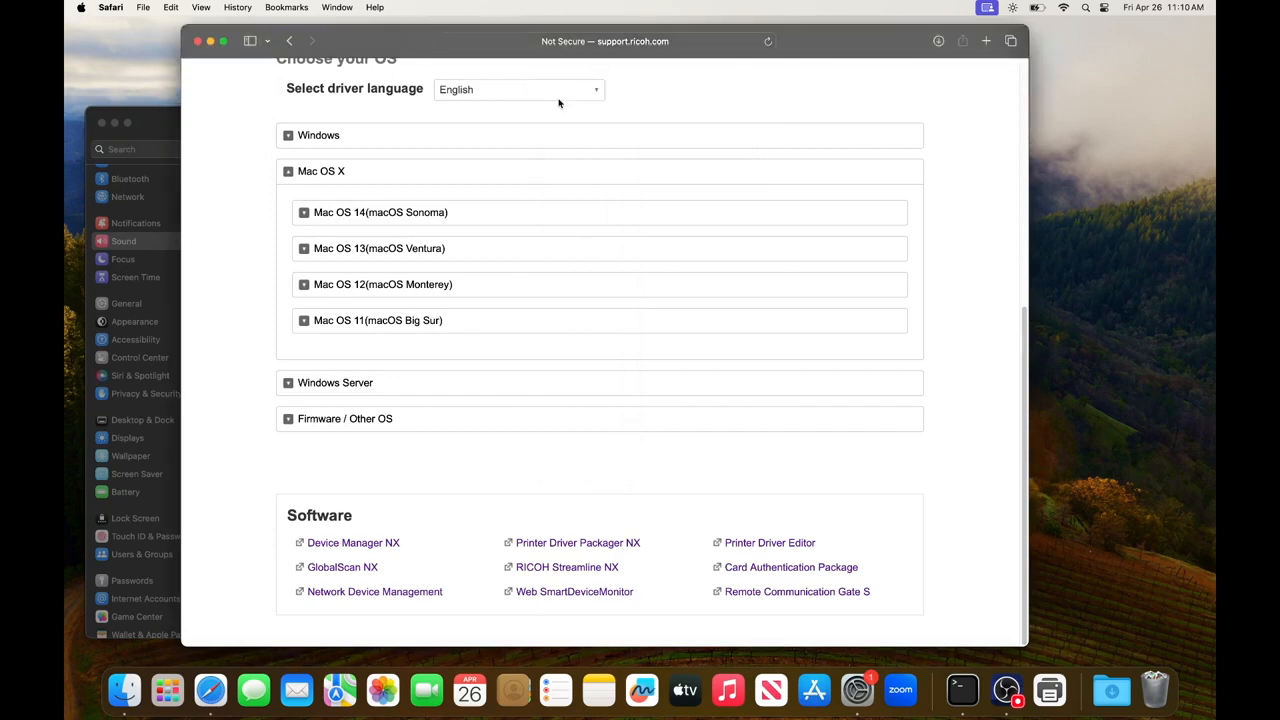
Step: Download the PPD Installer for Mac OS 14 (macOS Sonoma) and open the downloaded disk image
left_click(366, 219)
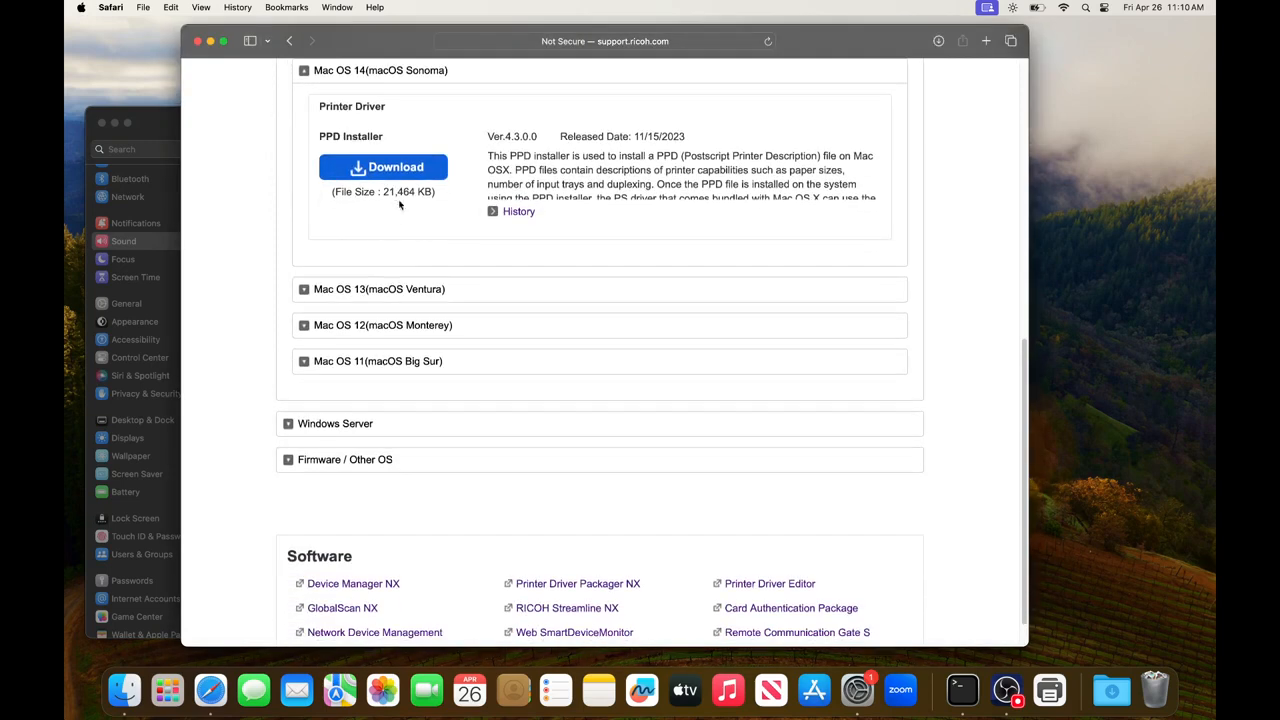
left_click(403, 170)
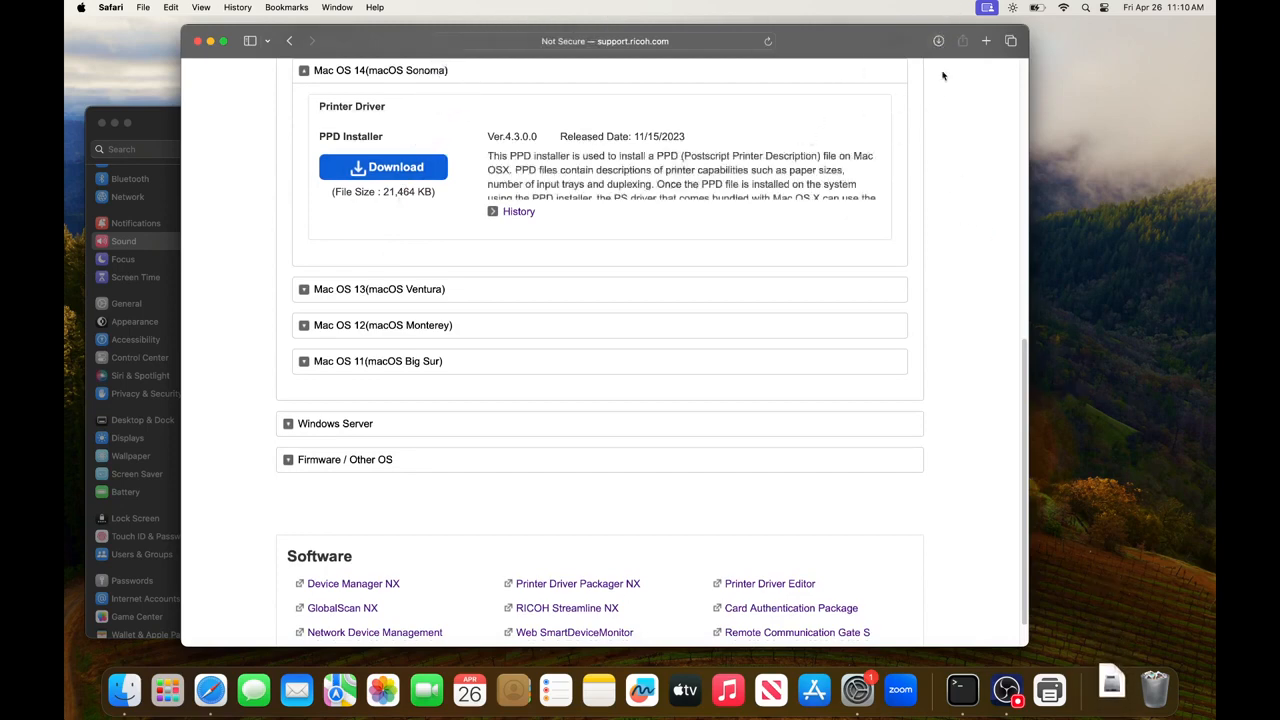
left_click(1107, 702)
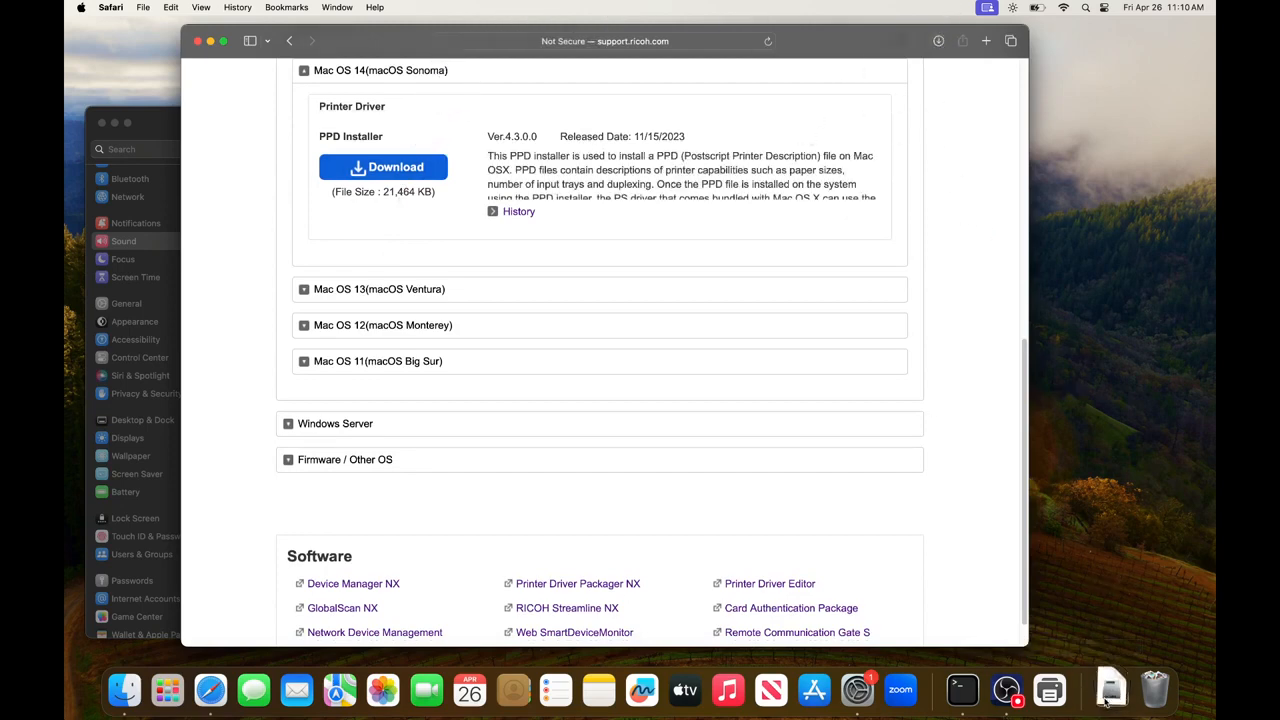
left_click(1112, 642)
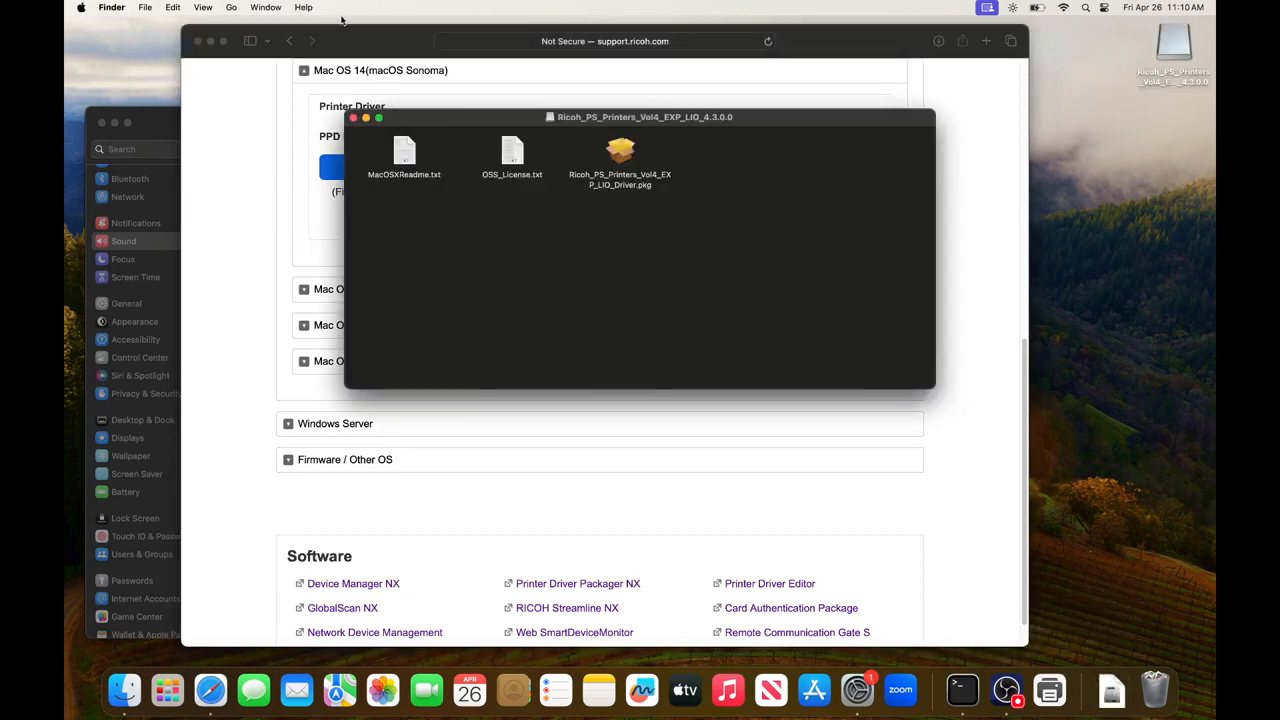
Step: Close the disk image window, reopen the mounted volume from the desktop, and launch Ricoh_PS_Printers_Vol4_EXP_LIO_Driver.pkg
left_click(353, 118)
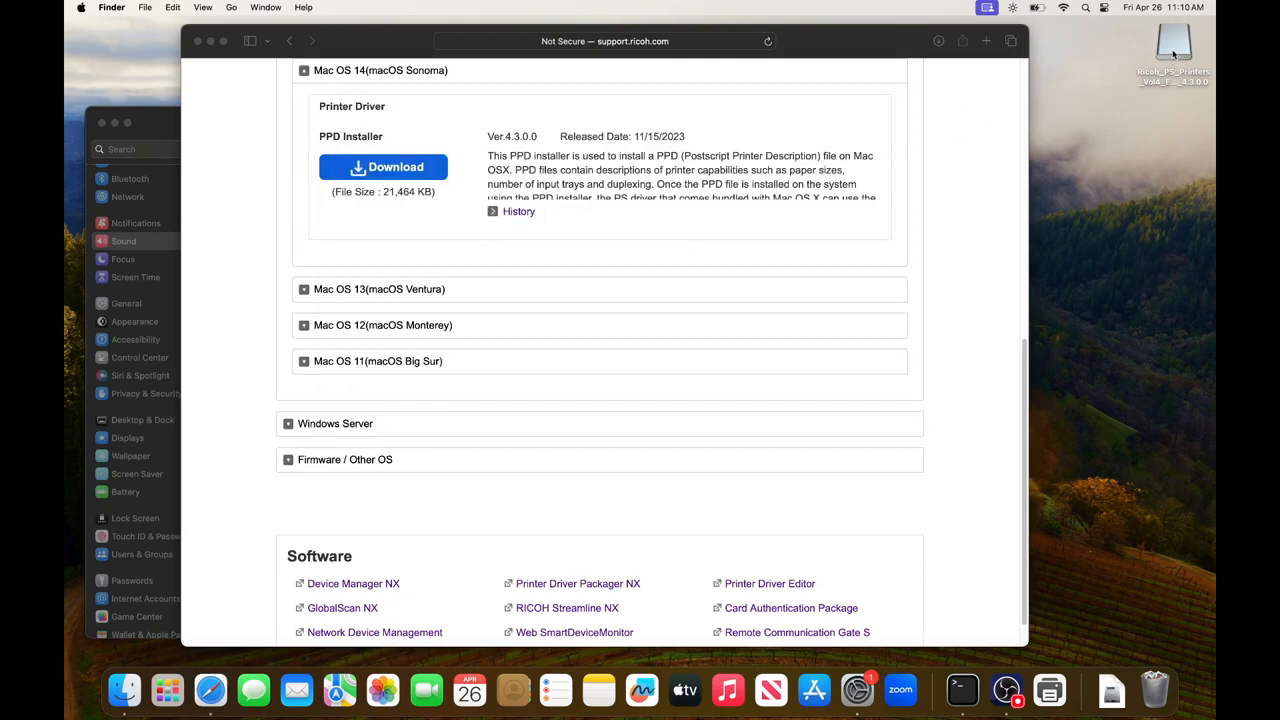
double_click(1175, 55)
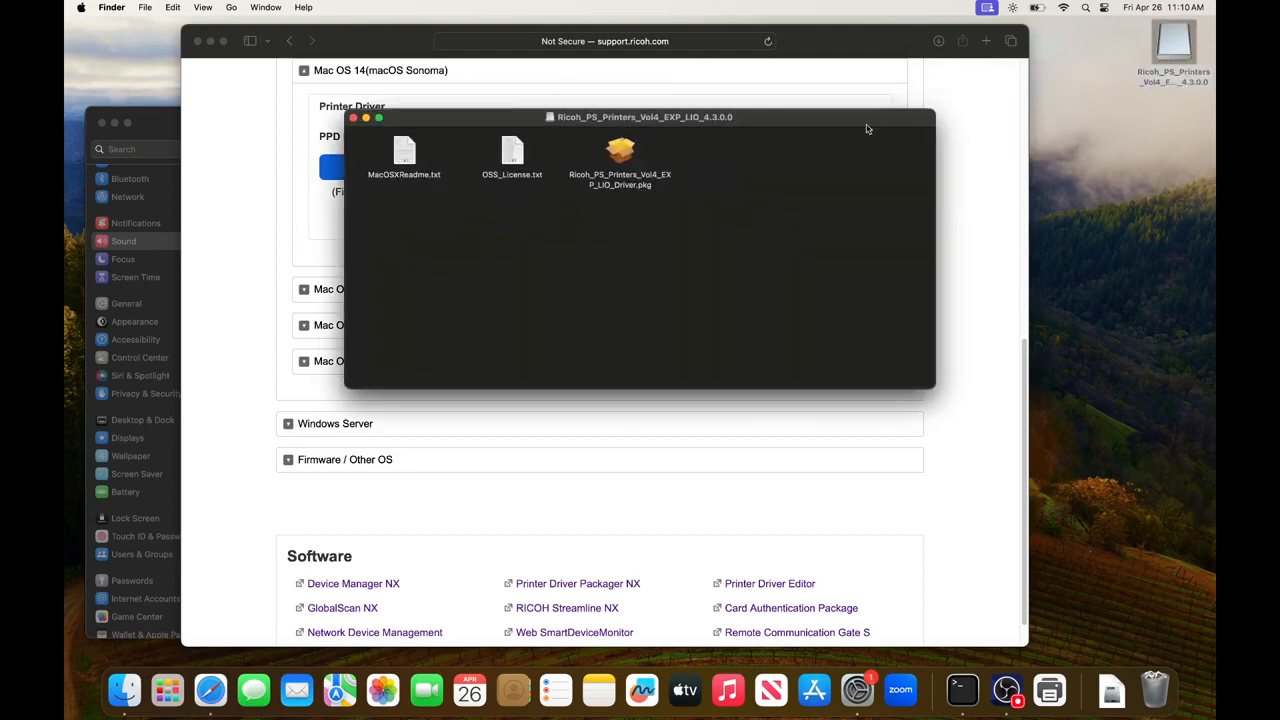
double_click(621, 155)
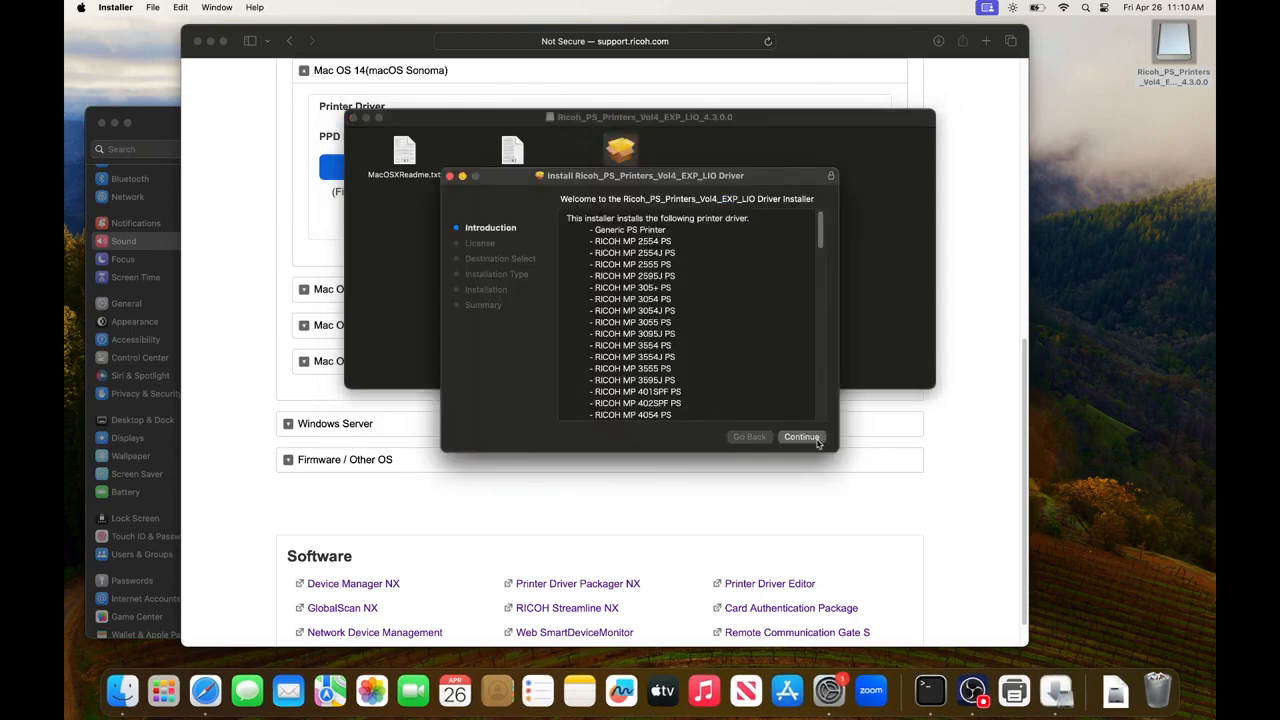
Step: Agree to the software license and start the standard driver installation on the MacOS disk
left_click(816, 440)
left_click(815, 440)
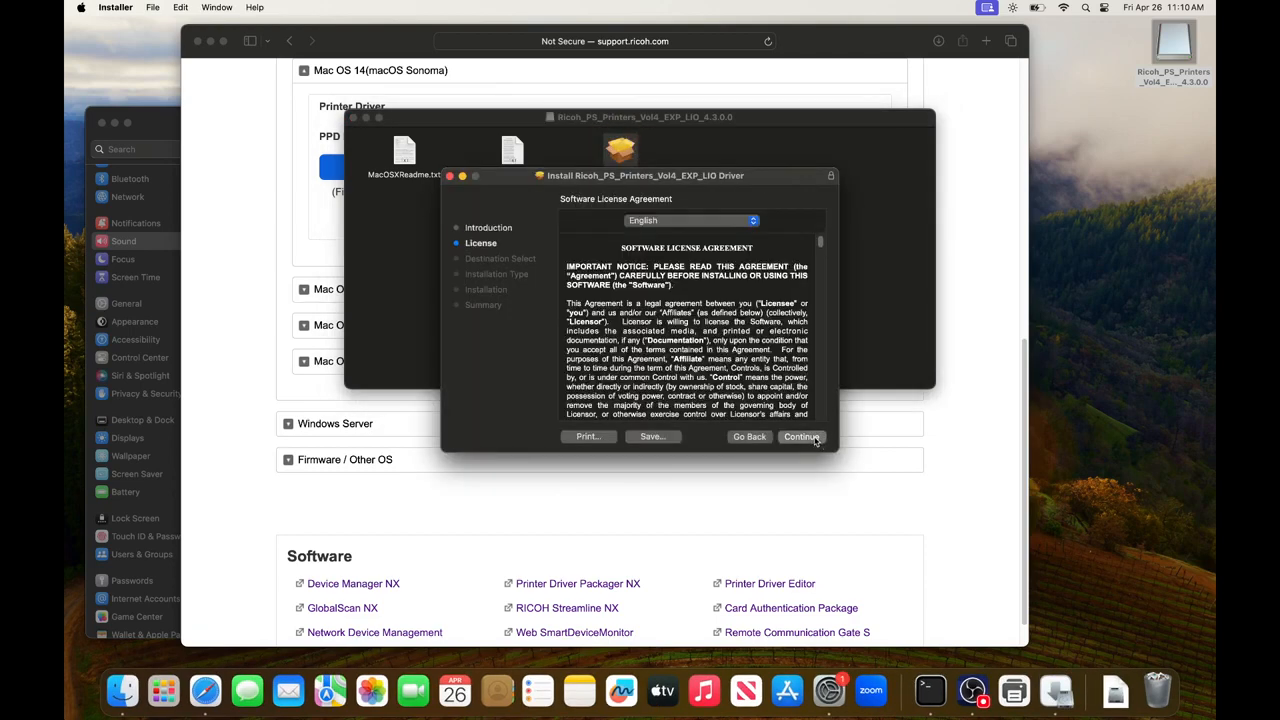
left_click(767, 348)
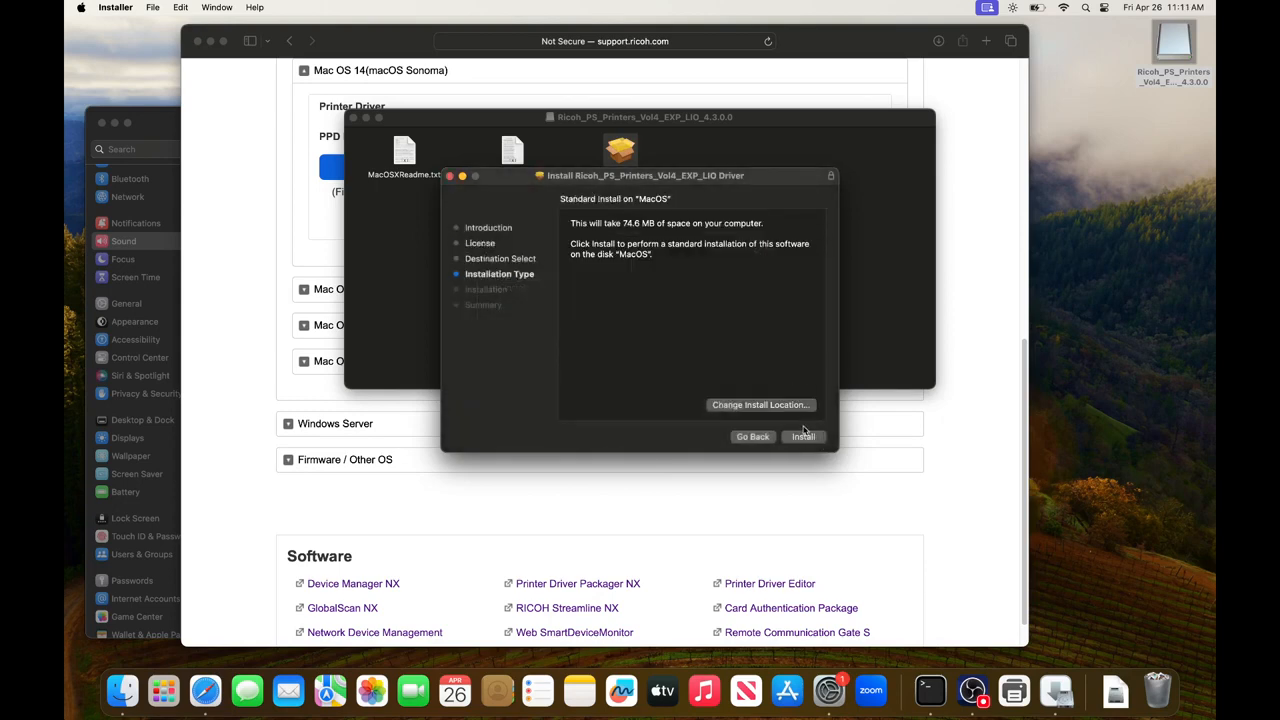
left_click(804, 437)
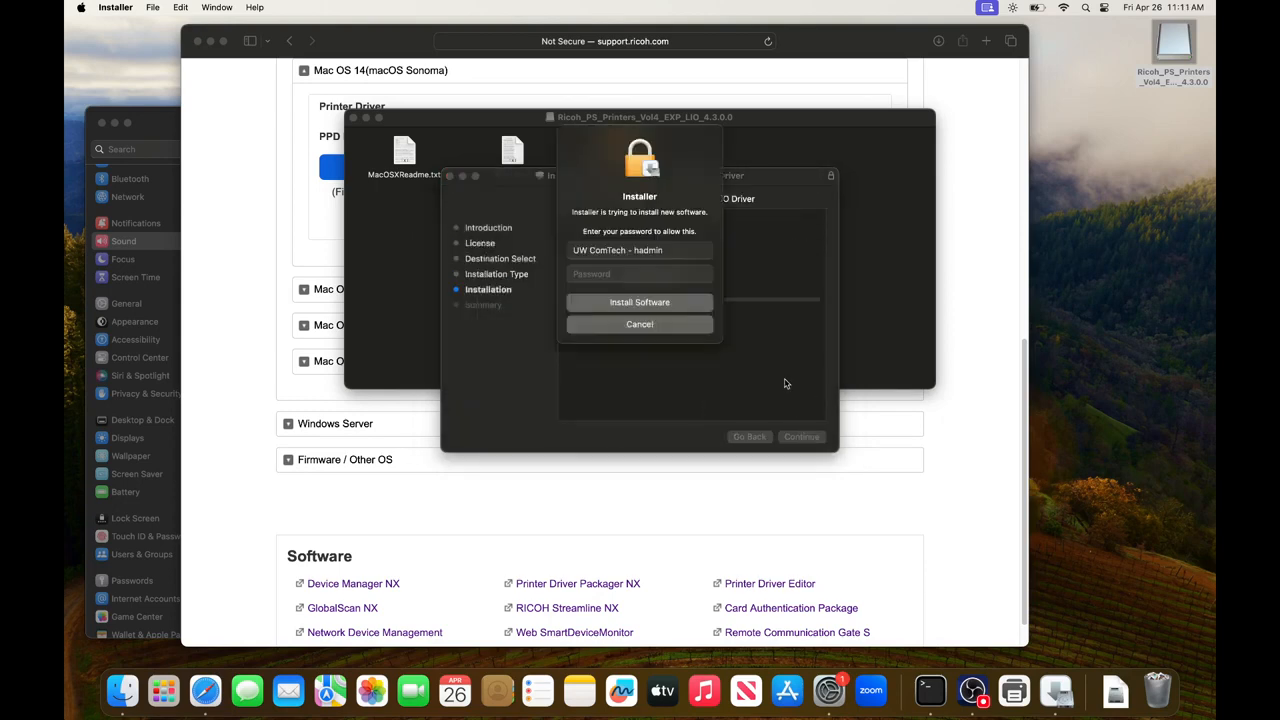
Step: Enter the account password to authorize the driver installation
type("•••")
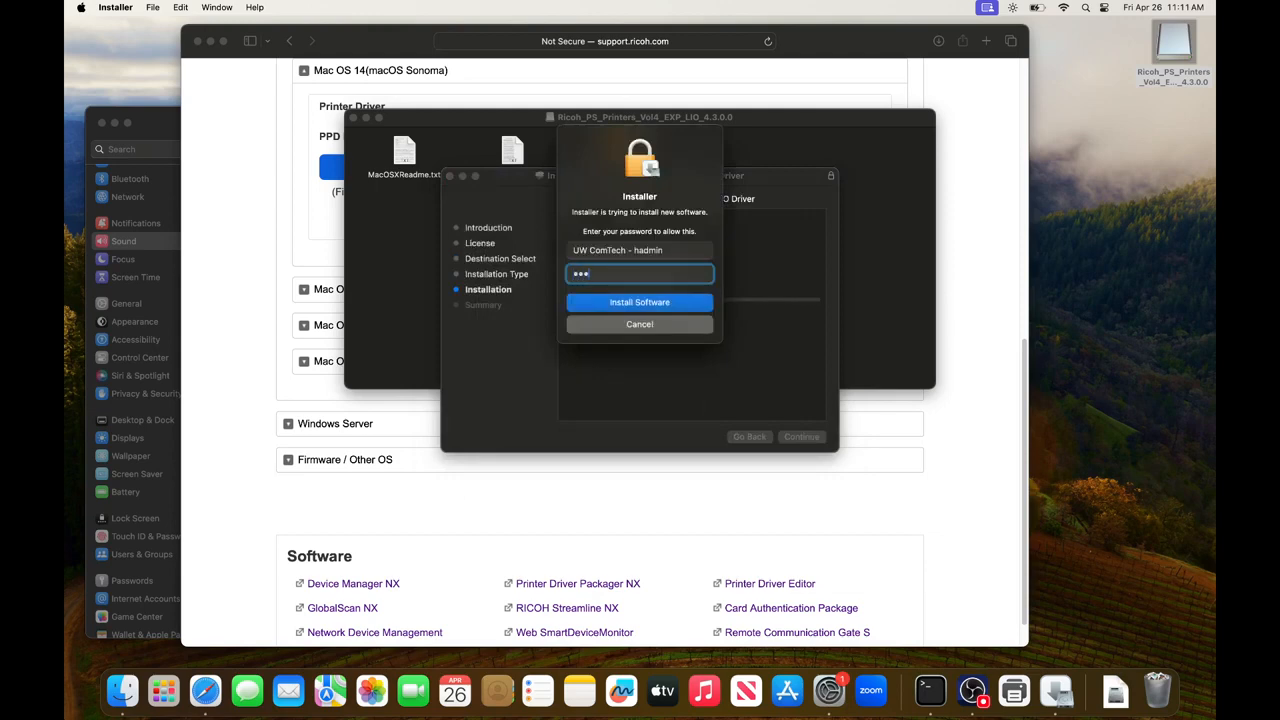
type("•••••")
key("Return")
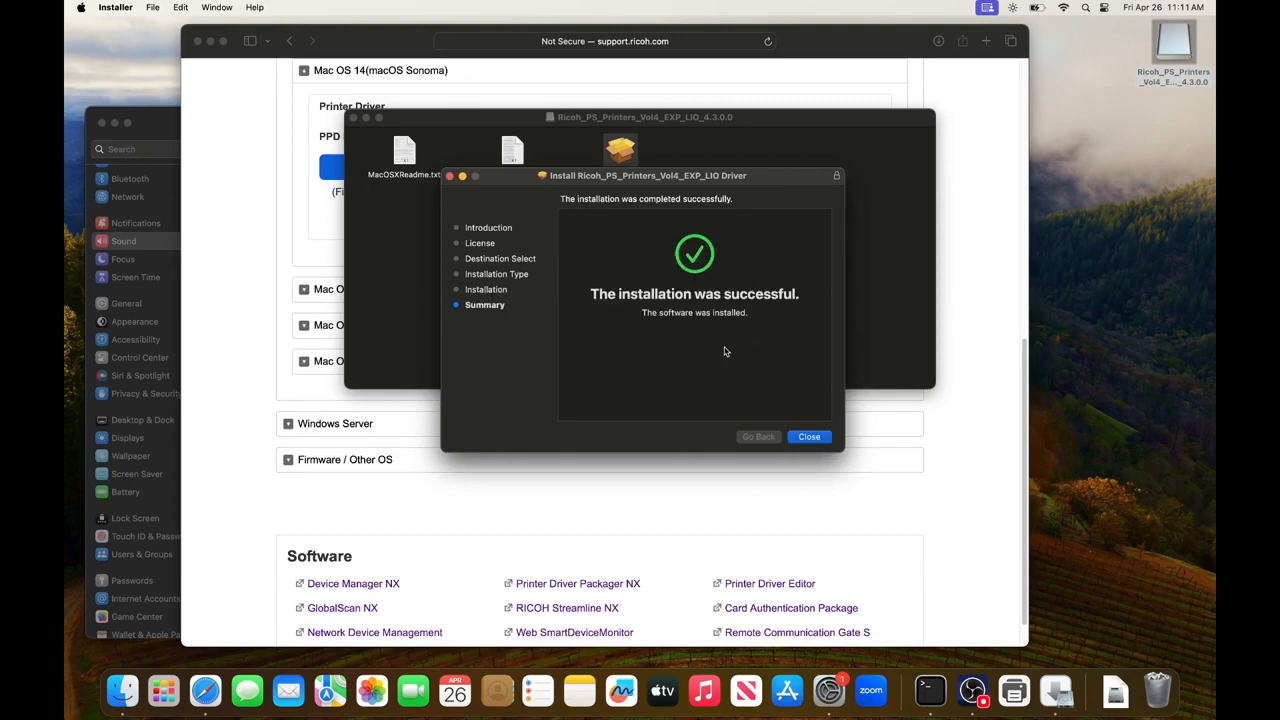
Step: Close the driver installer and move it to the Trash
left_click(810, 437)
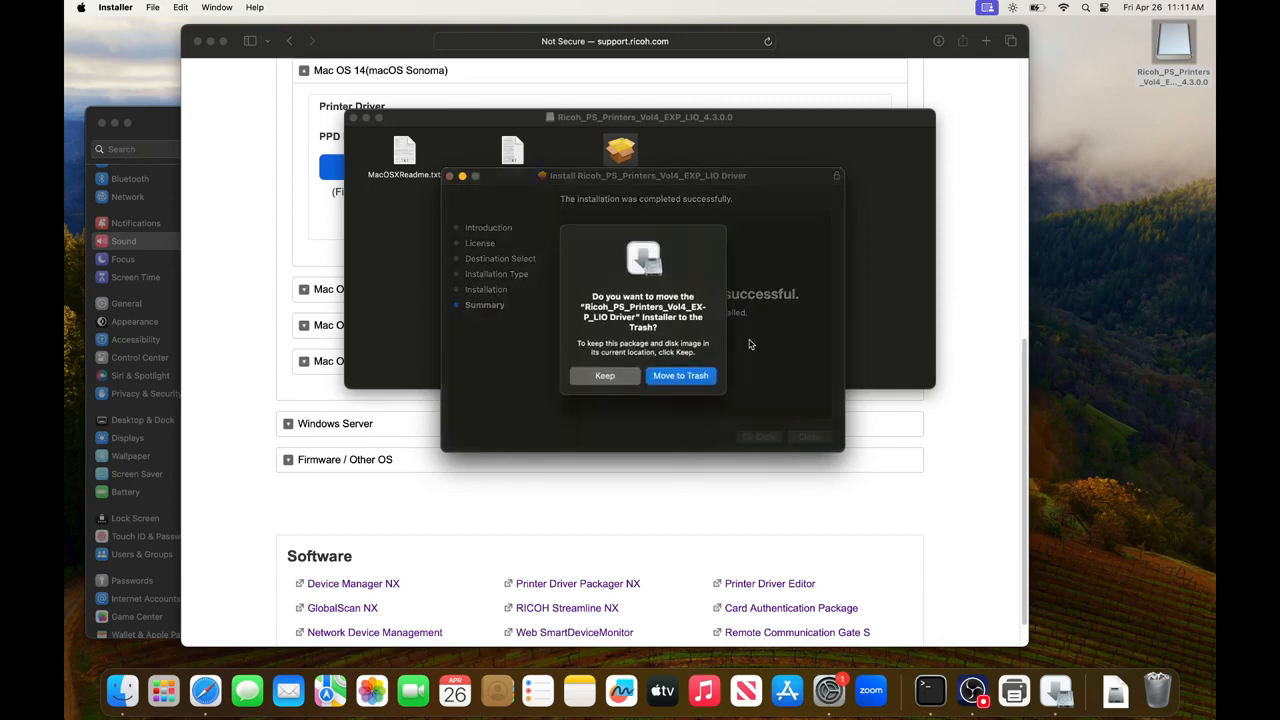
left_click(684, 377)
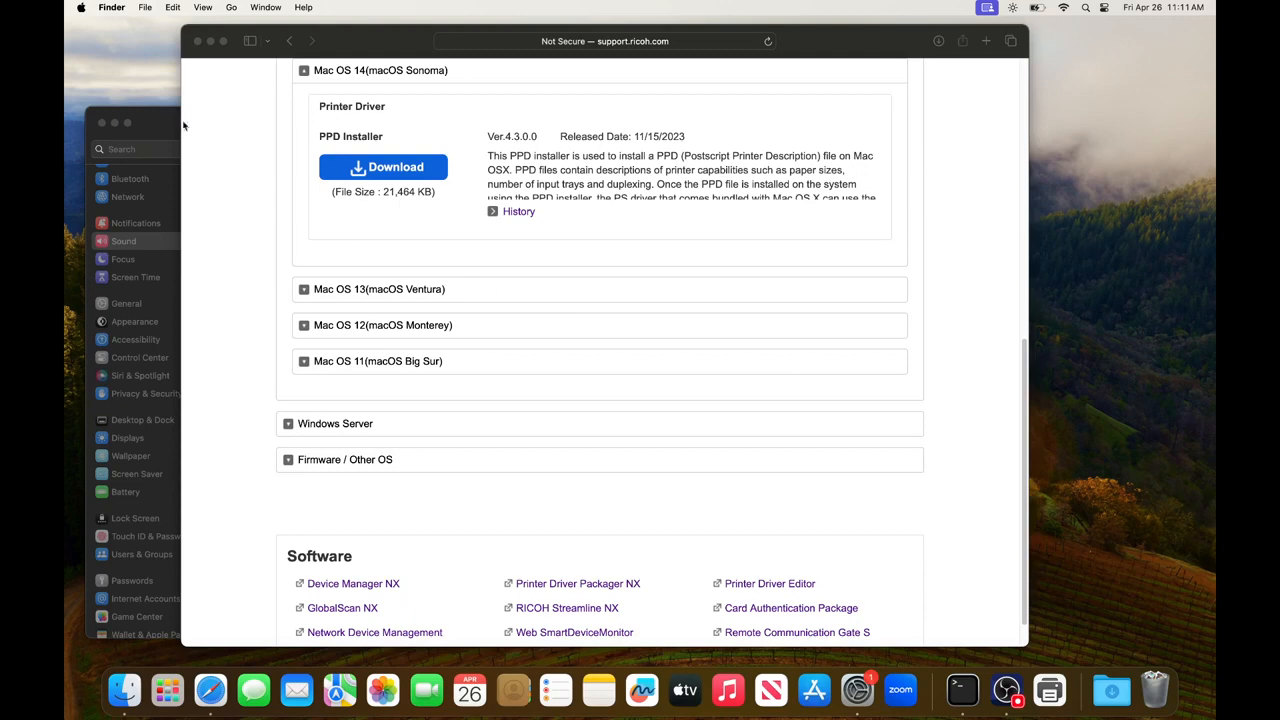
Step: Switch to System Settings and open Printers & Scanners
left_click(79, 8)
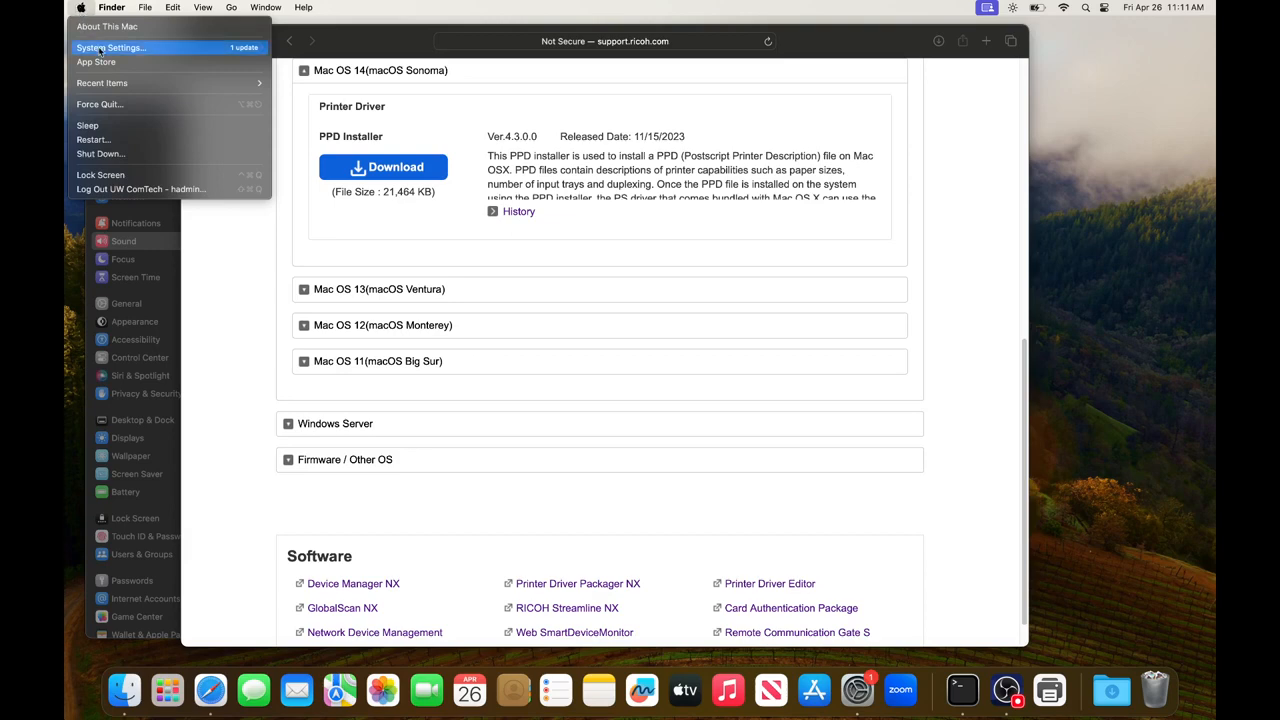
left_click(246, 279)
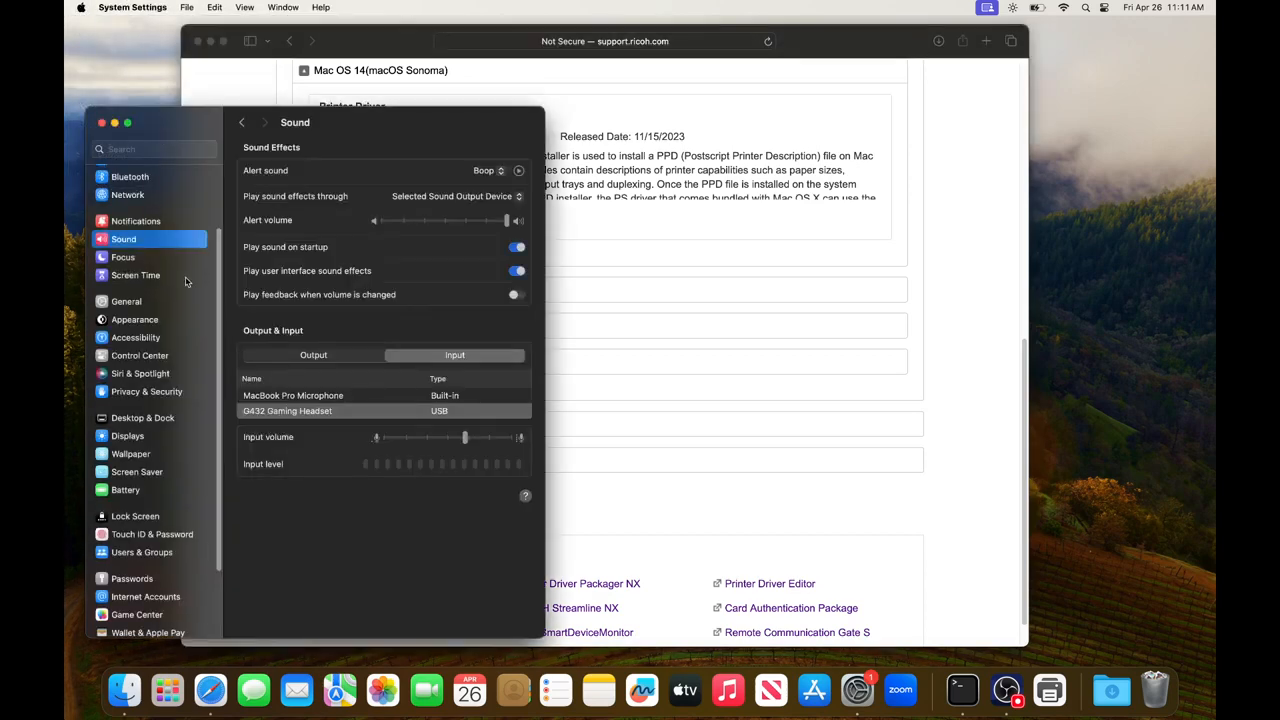
scroll(185, 281, "down", 5)
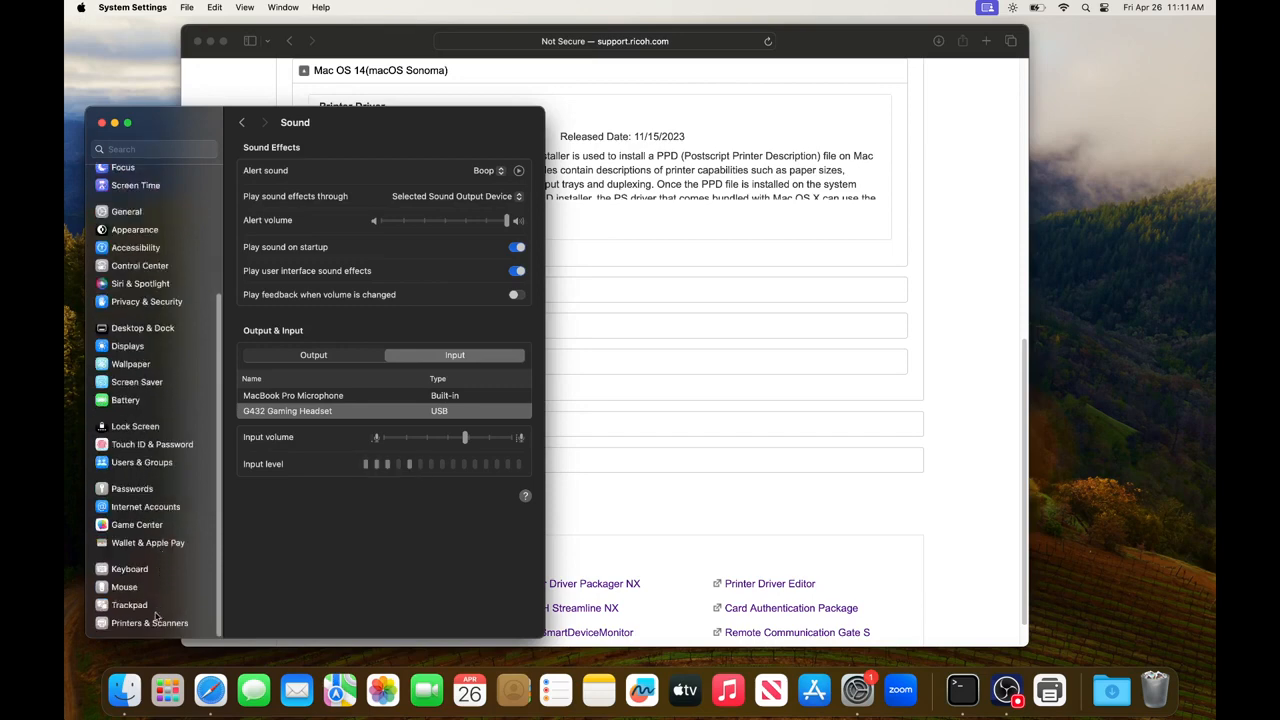
left_click(157, 622)
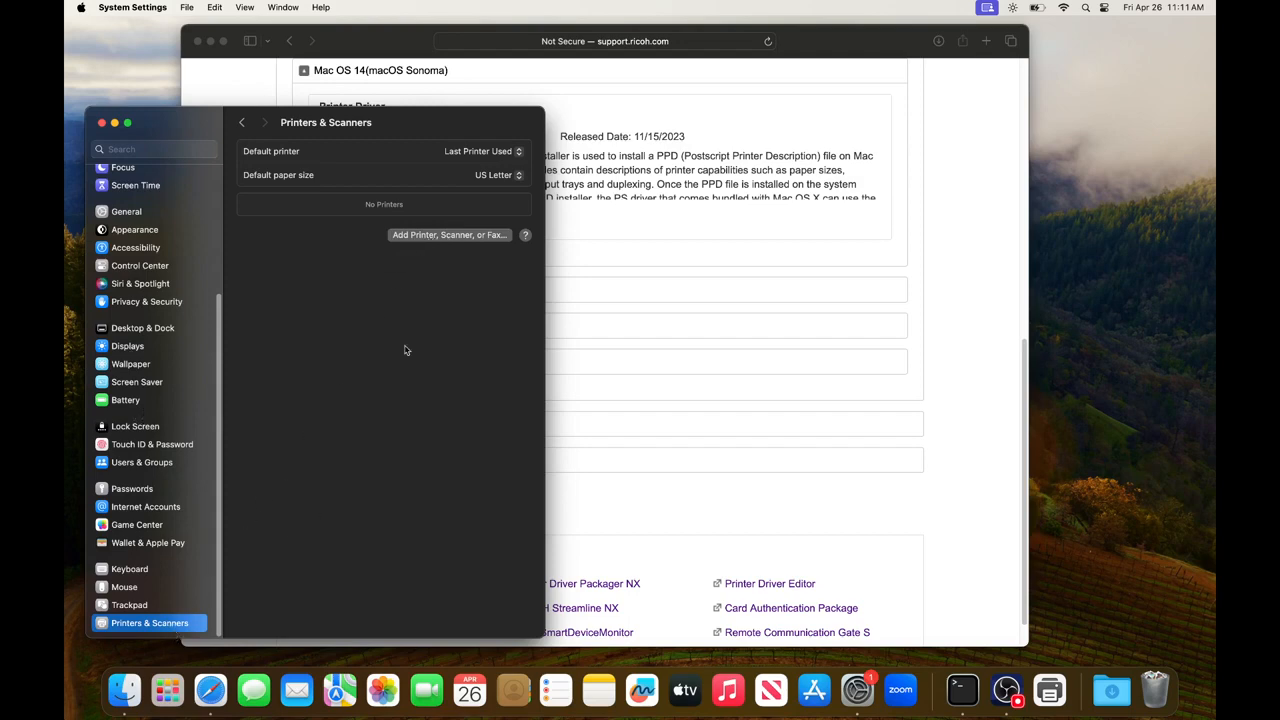
Step: Start adding a new printer by IP and enter 172.25.248.120 as its address
left_click(409, 238)
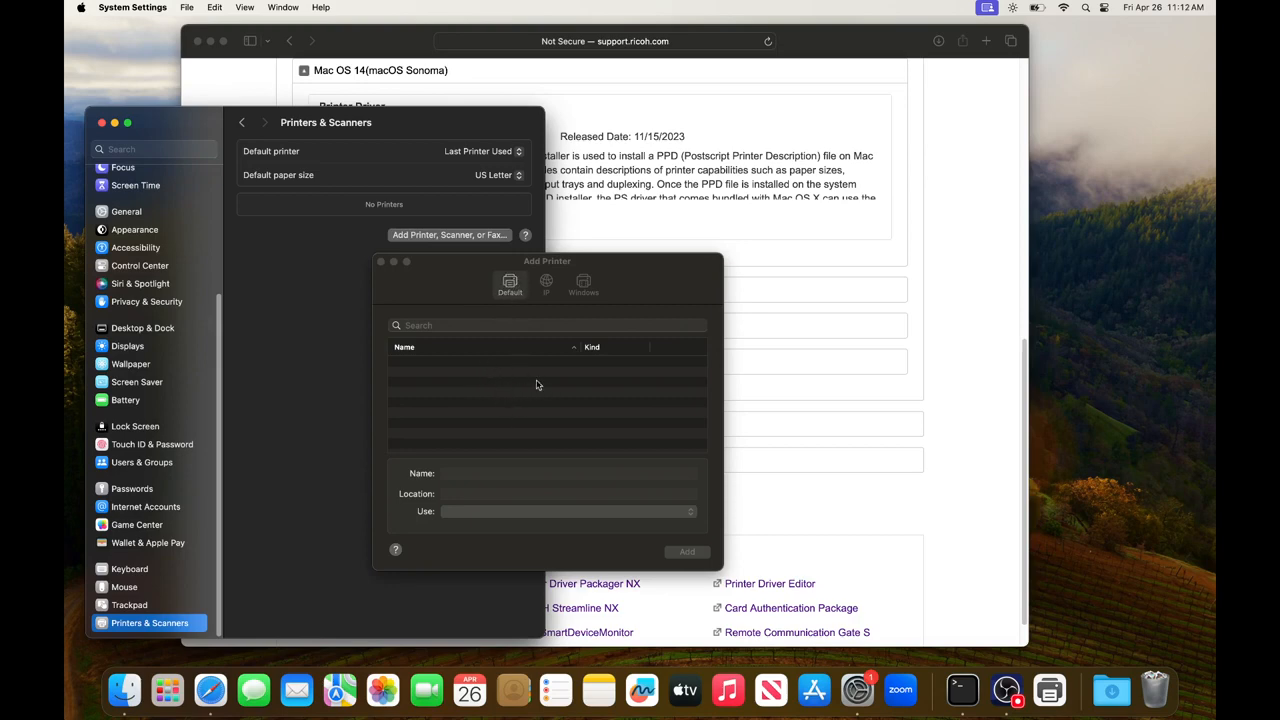
left_click(549, 293)
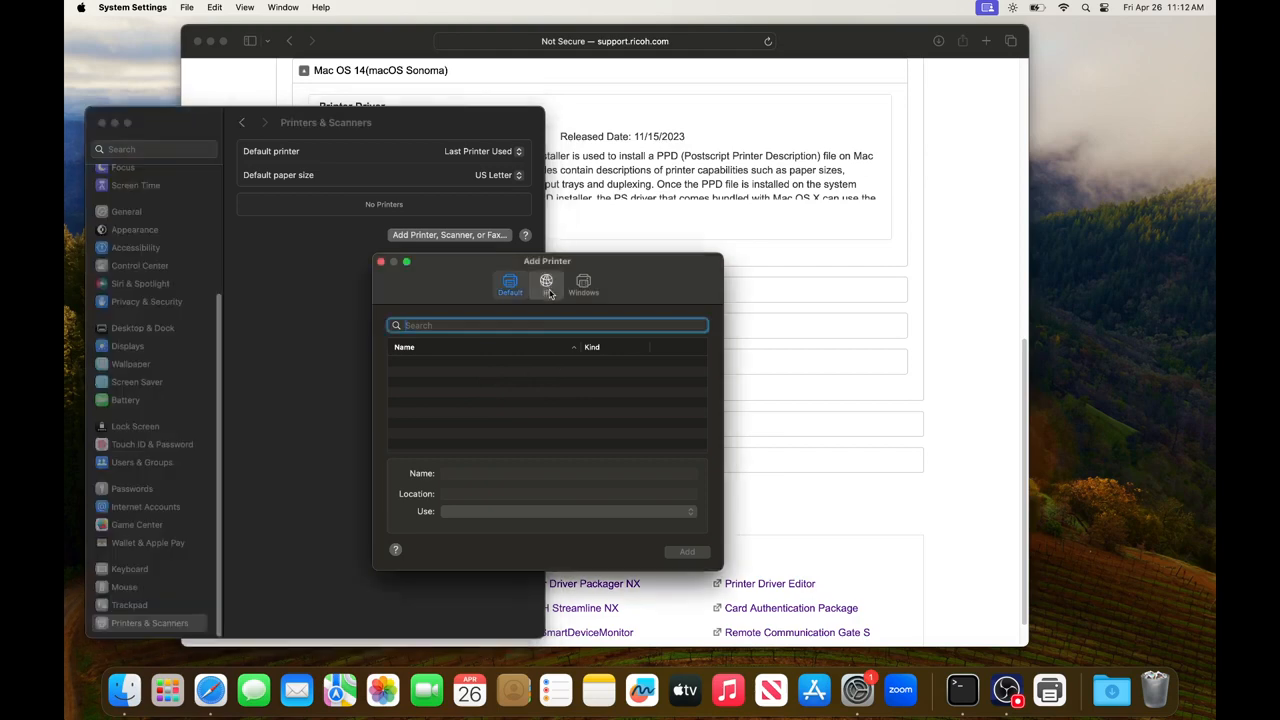
left_click(548, 290)
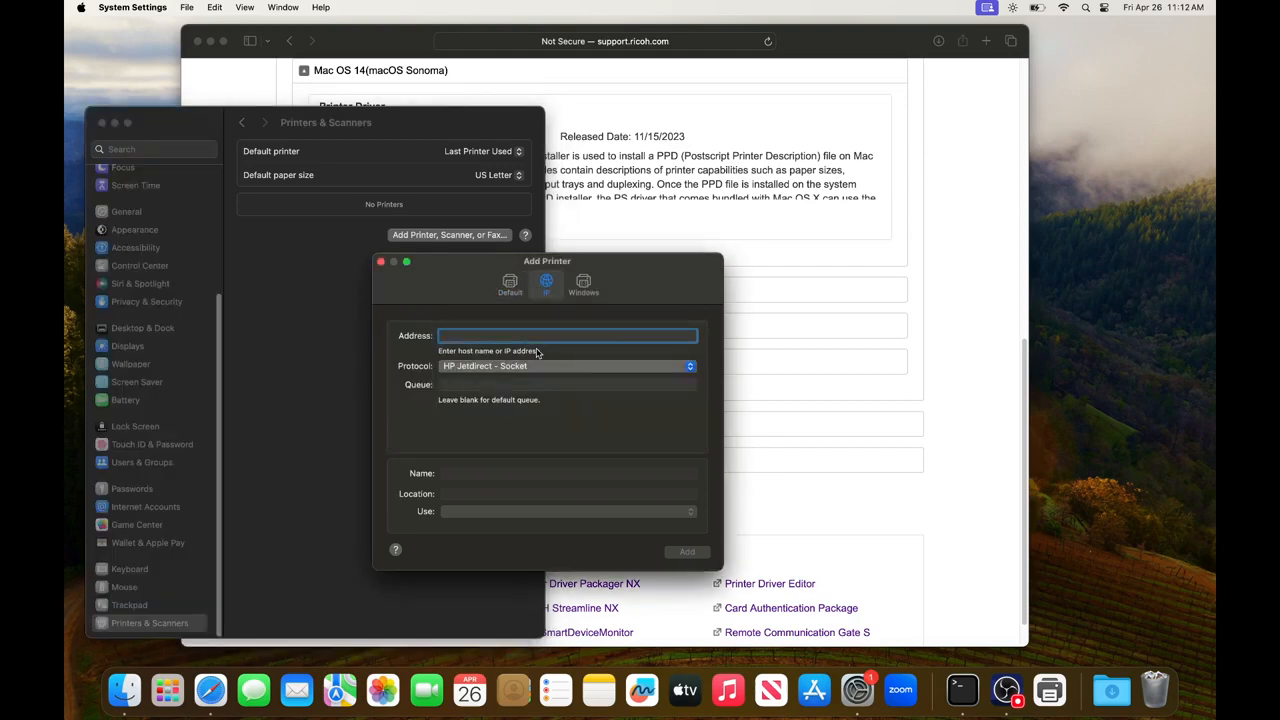
type("172.2")
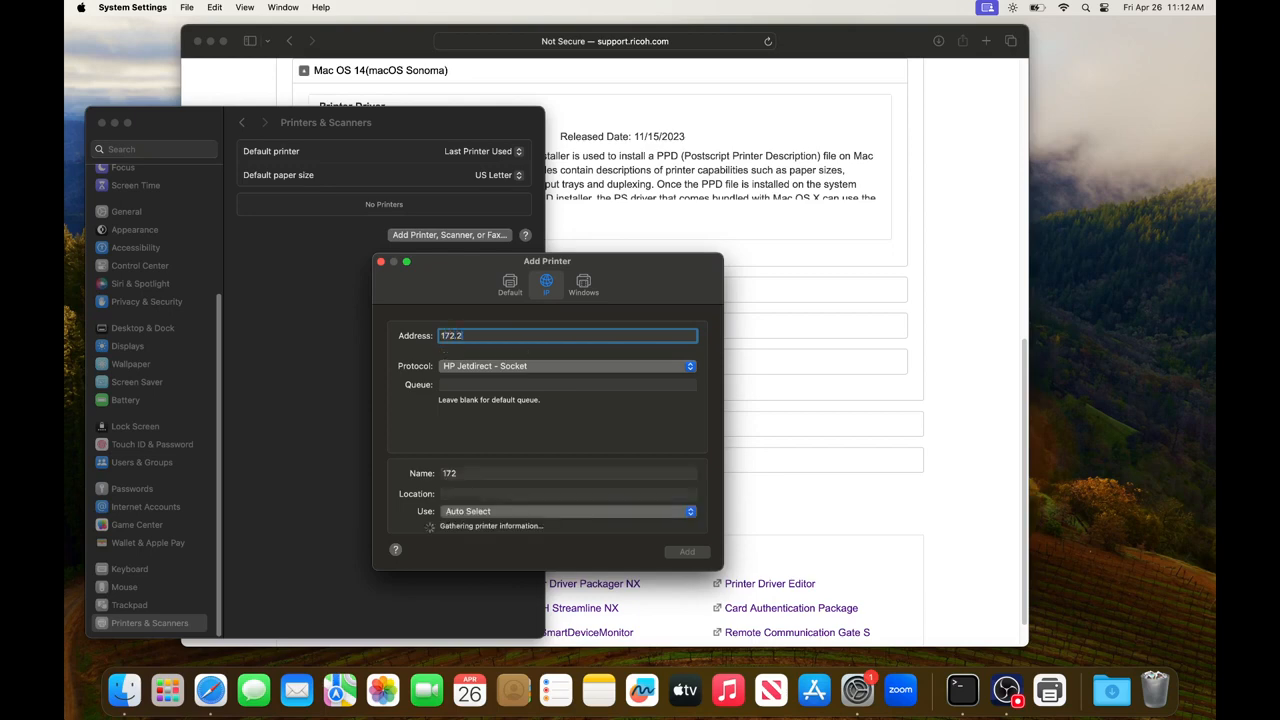
type("5")
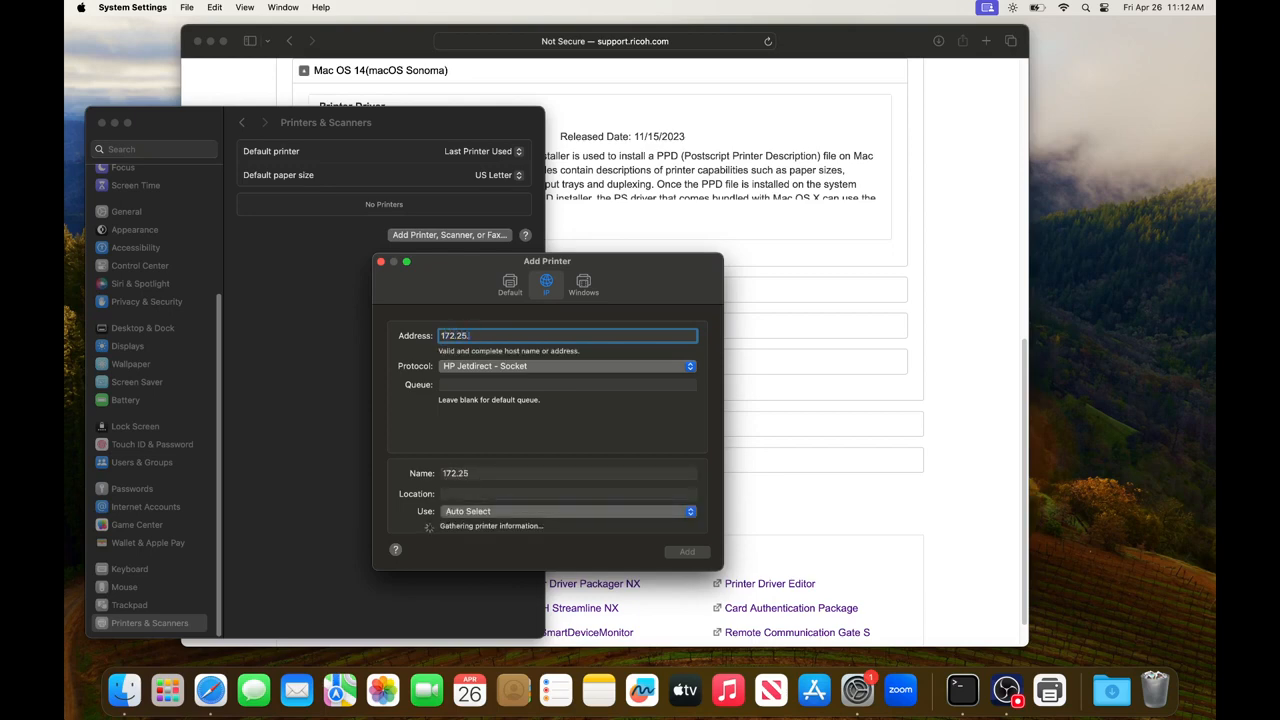
type(".248.120")
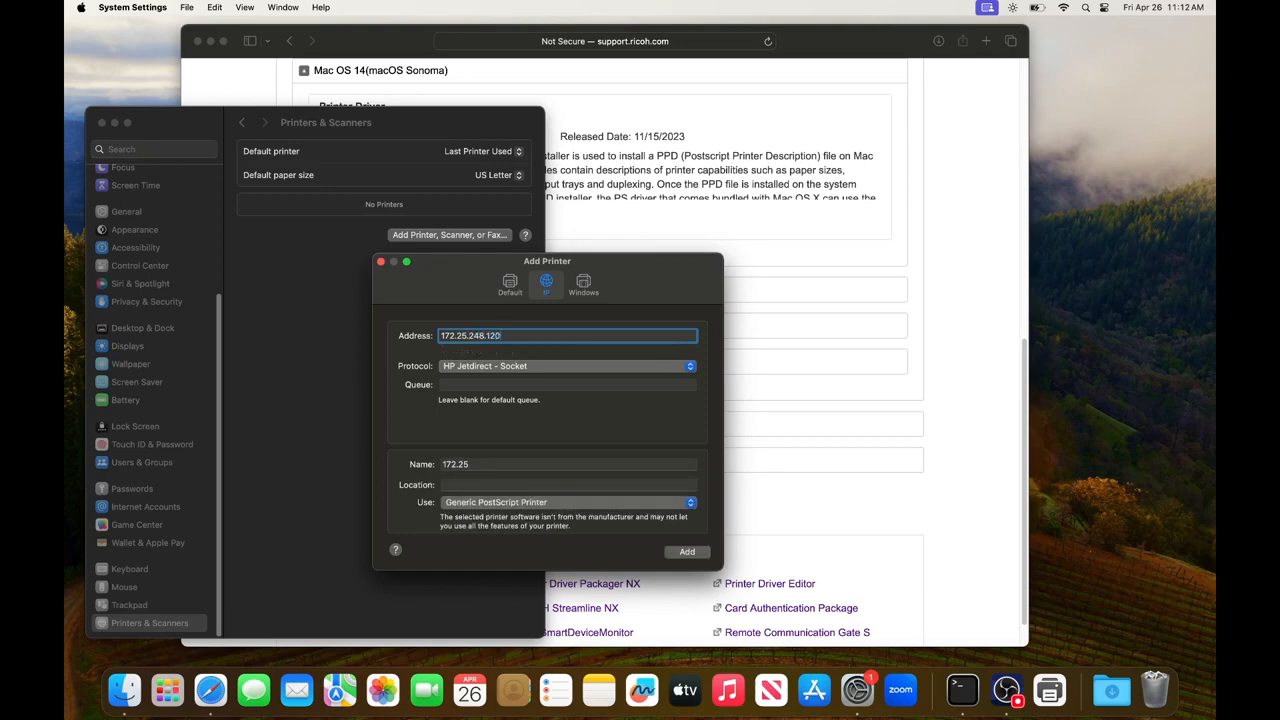
Step: Keep HP Jetdirect - Socket as the protocol and add the printer with the RICOH MP 5055 PS driver
left_click(552, 366)
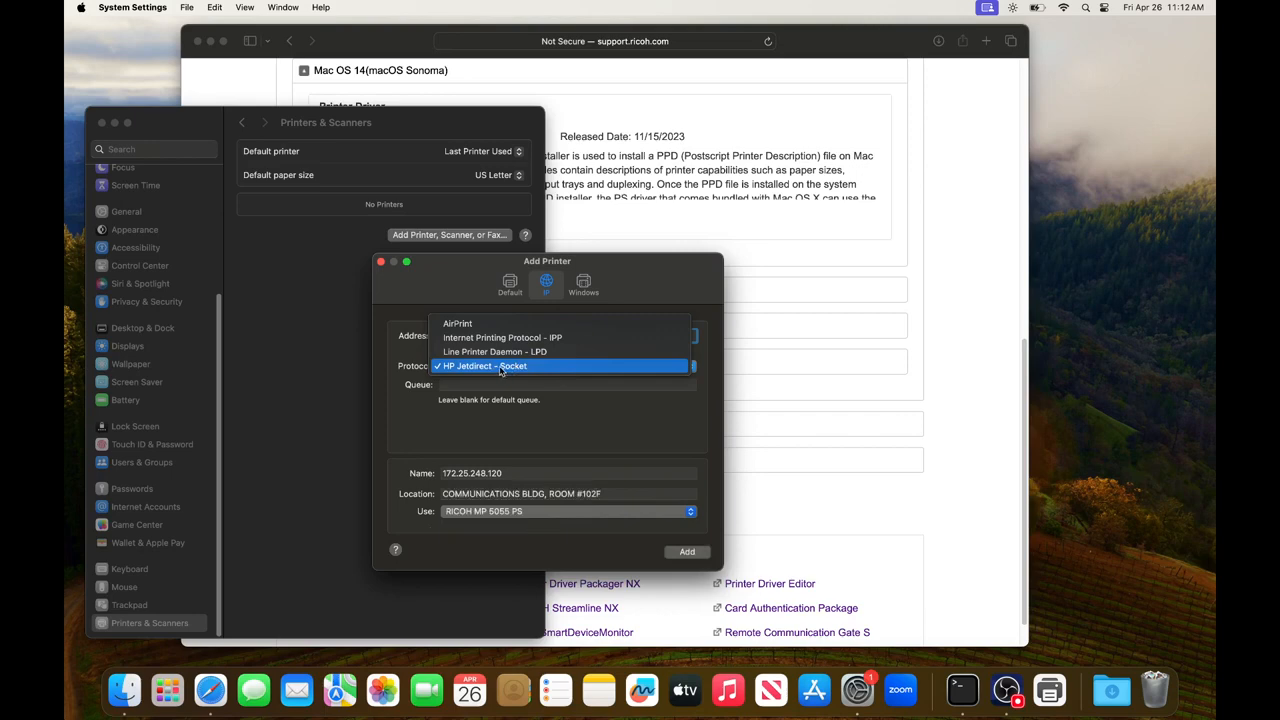
left_click(501, 368)
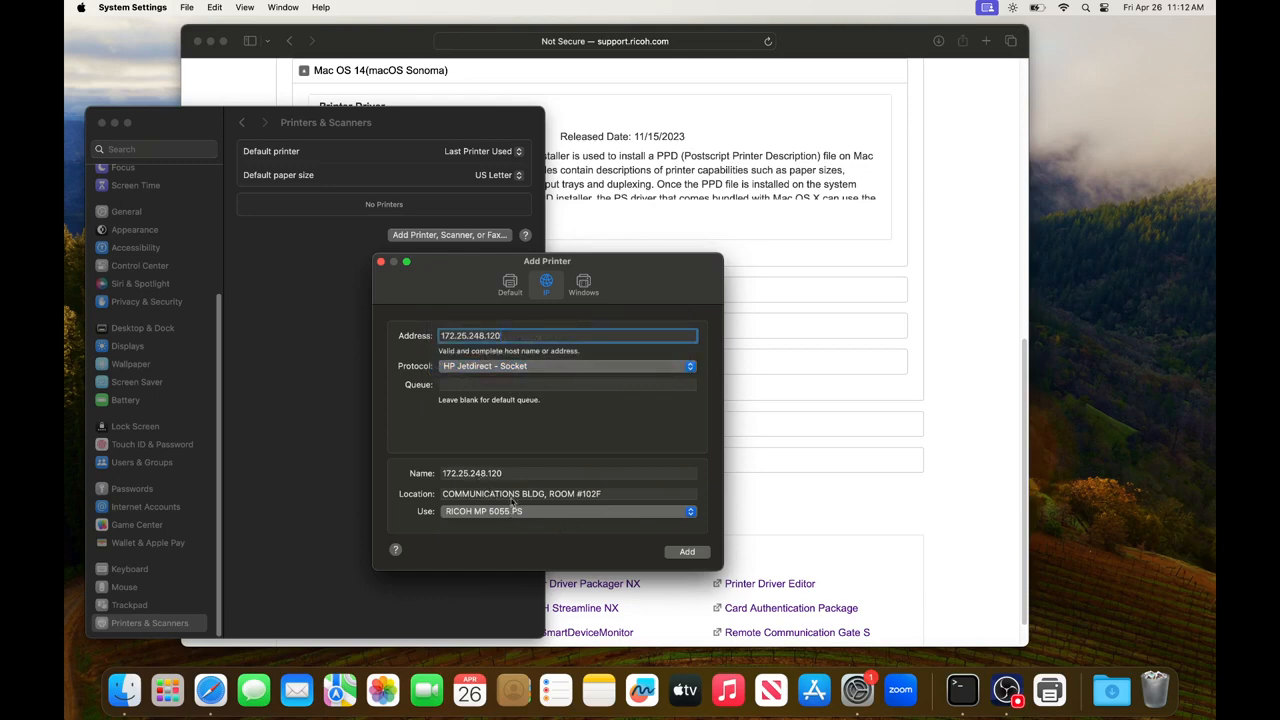
left_click(683, 553)
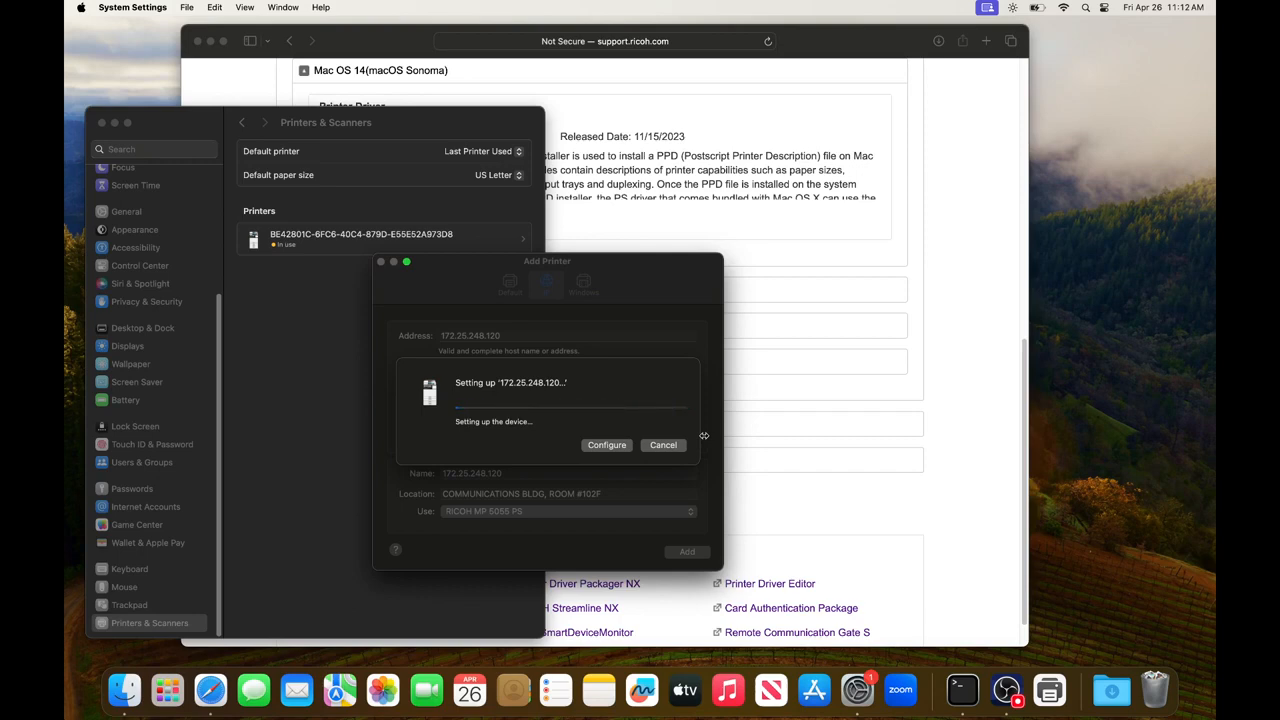
Step: Switch to TextEdit and move its blank document window clear of the Add Printer dialog
left_click(170, 691)
type("text")
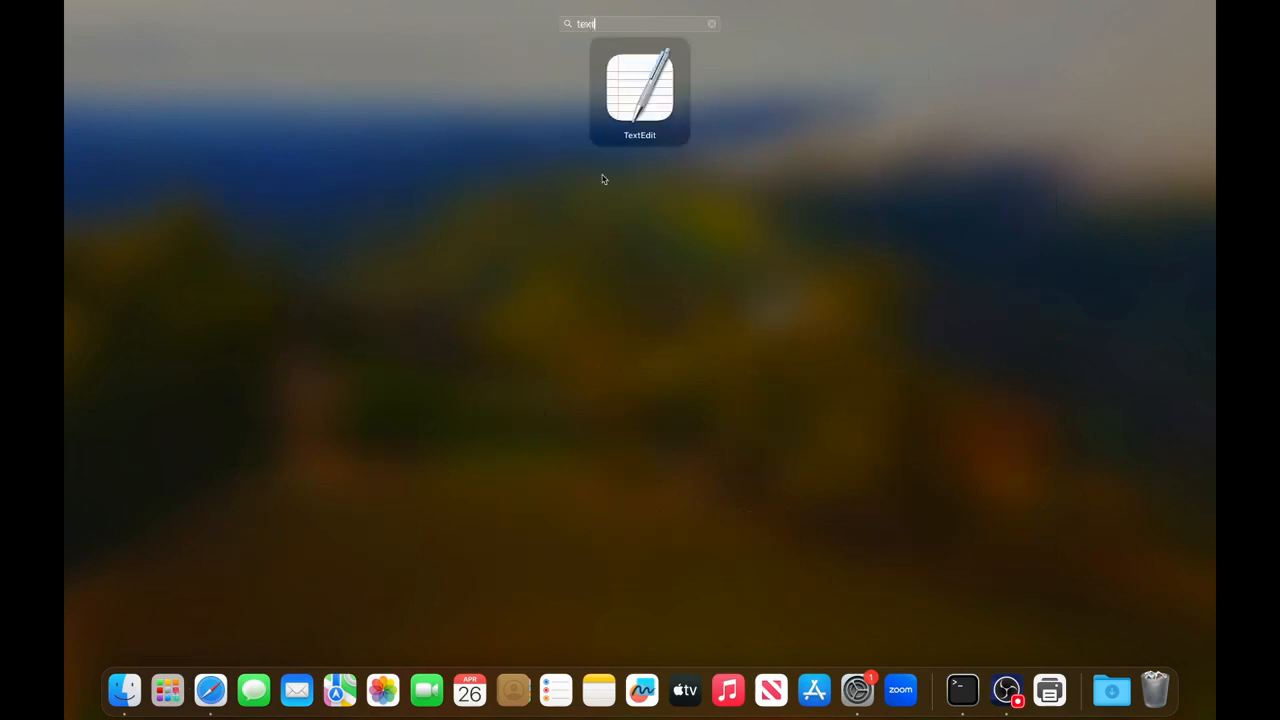
left_click(634, 118)
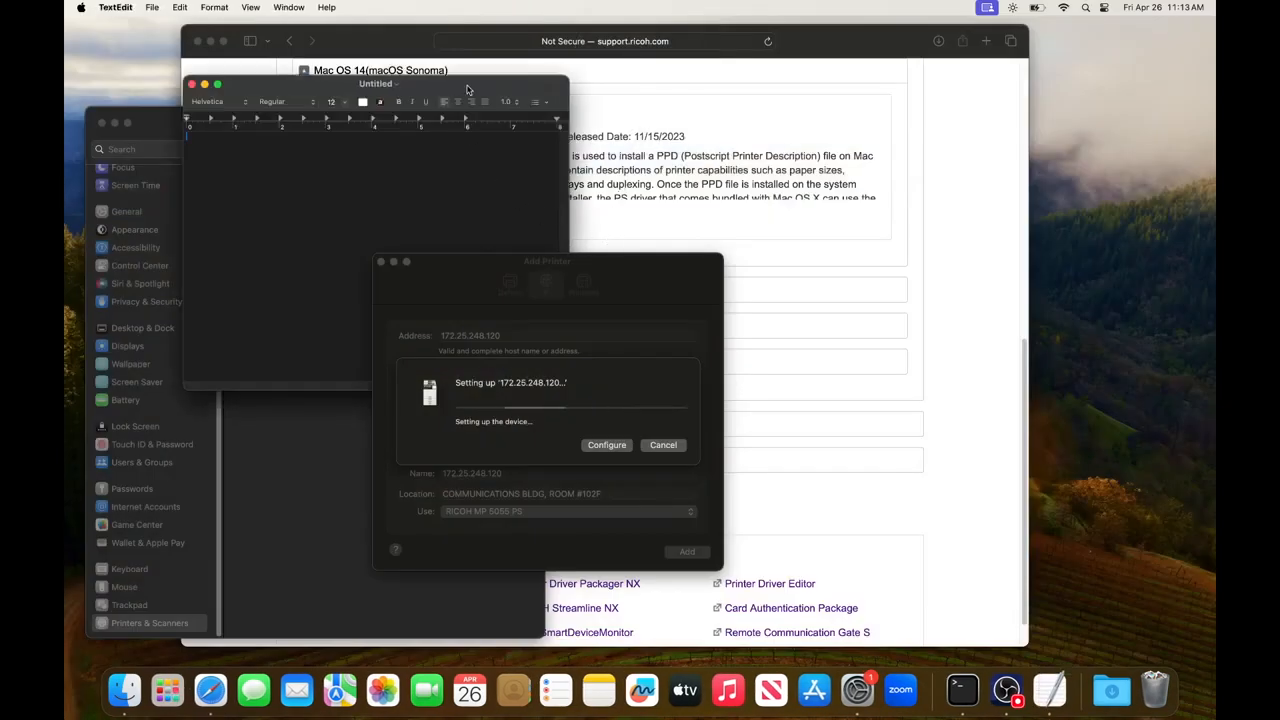
left_click_drag(468, 88, 1022, 106)
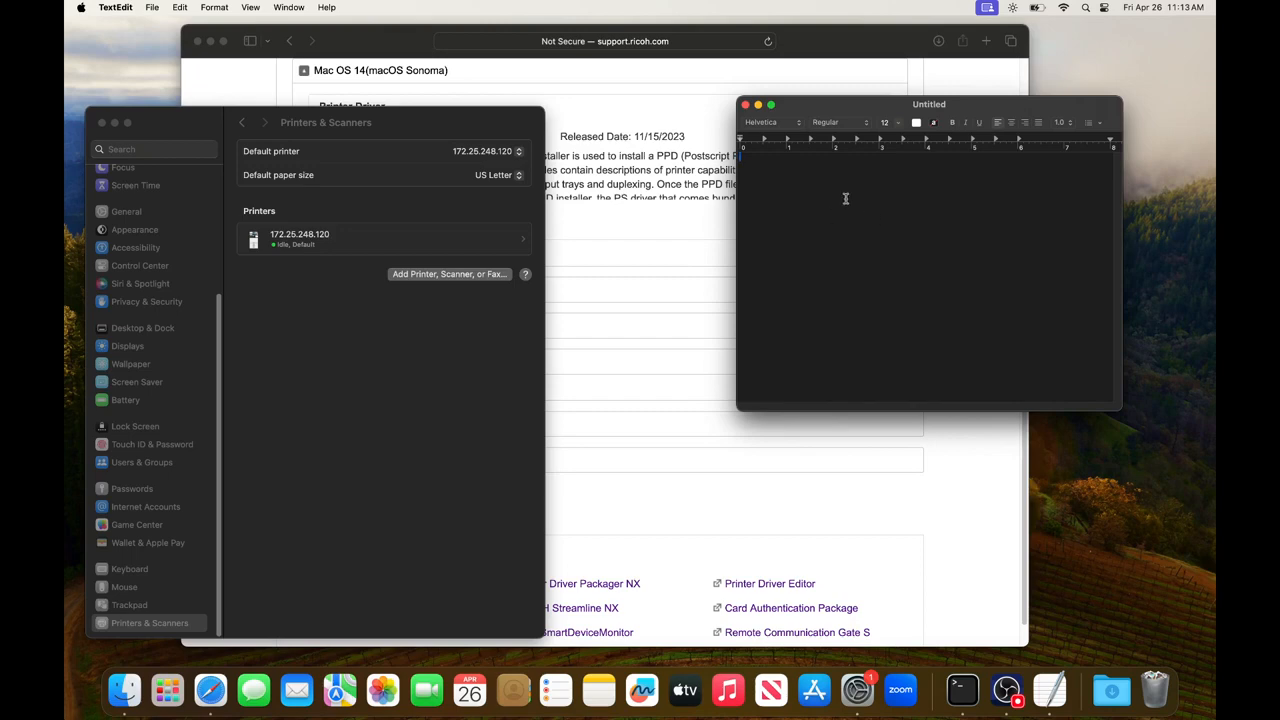
Step: Start printing the blank document on printer 172.25.248.120 and expand the Printer Options
left_click(153, 9)
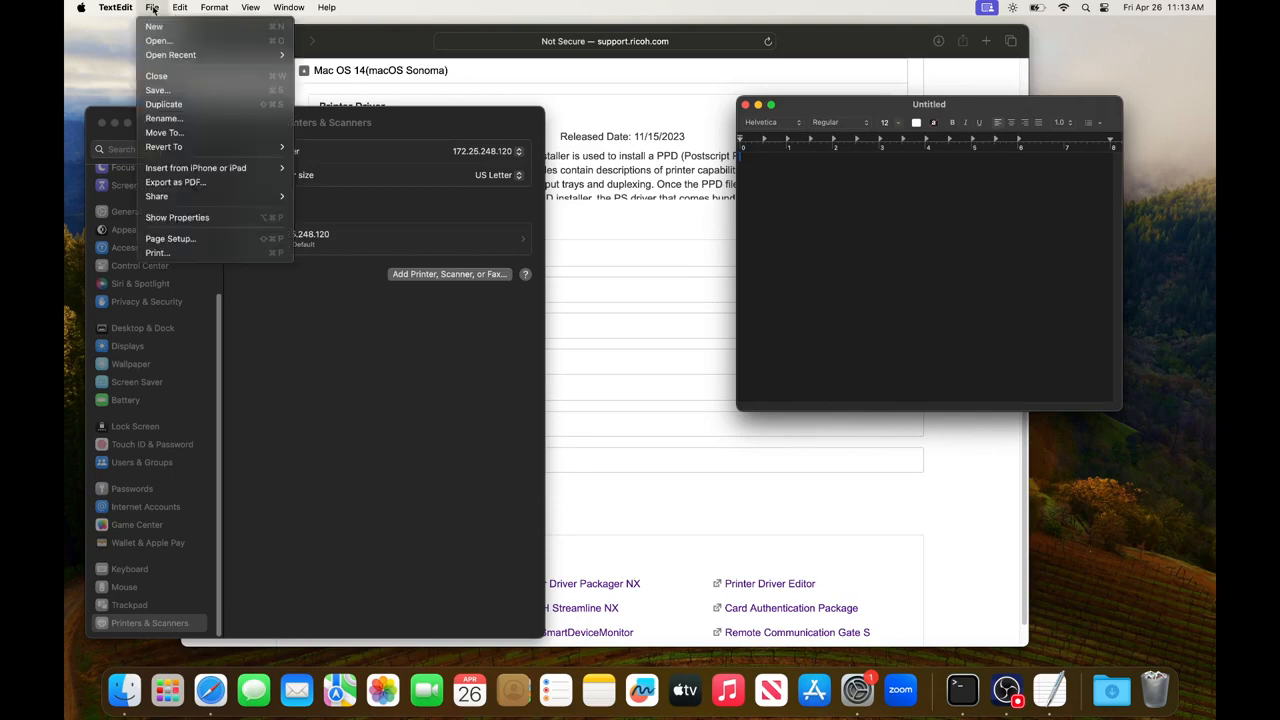
left_click(200, 252)
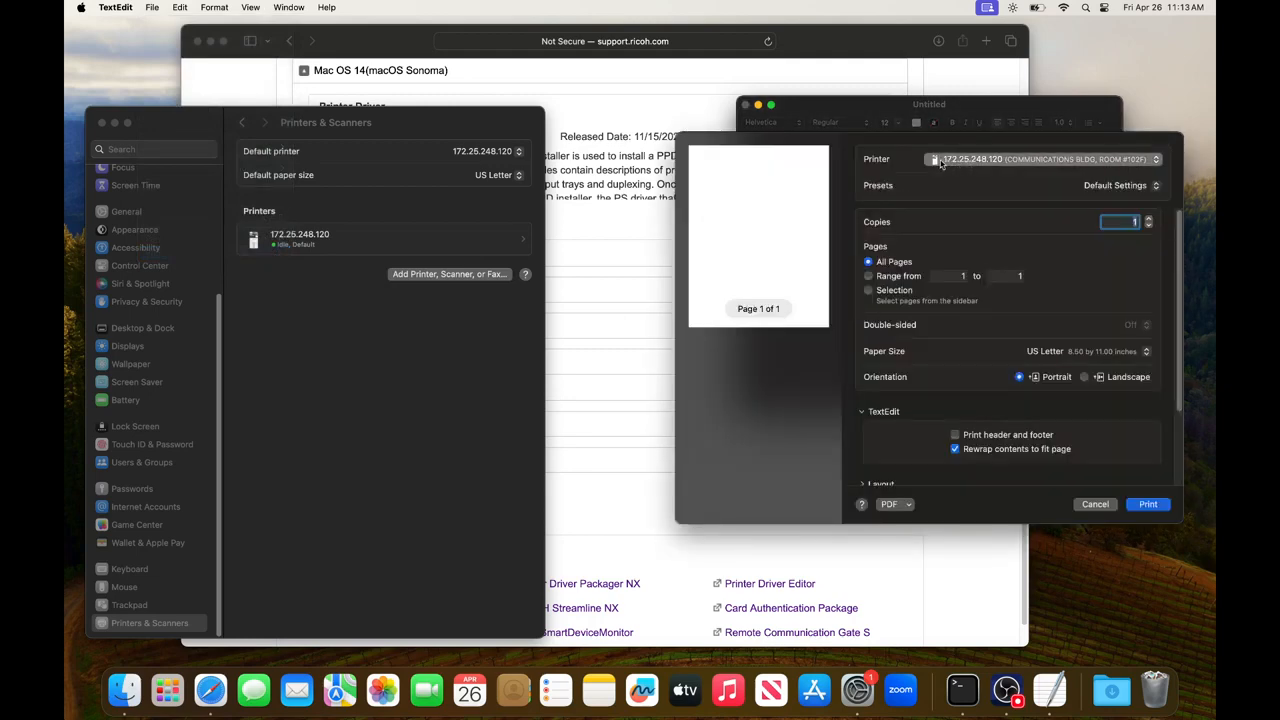
left_click(945, 163)
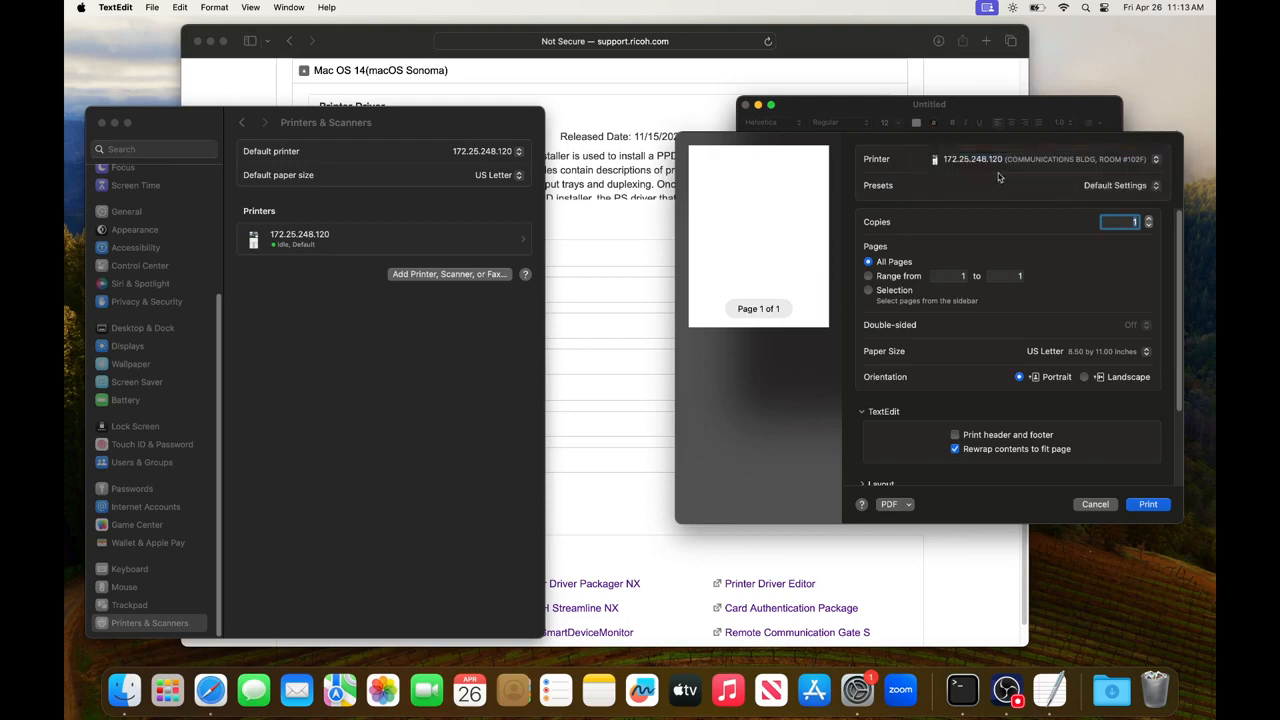
scroll(1178, 293, "down", 5)
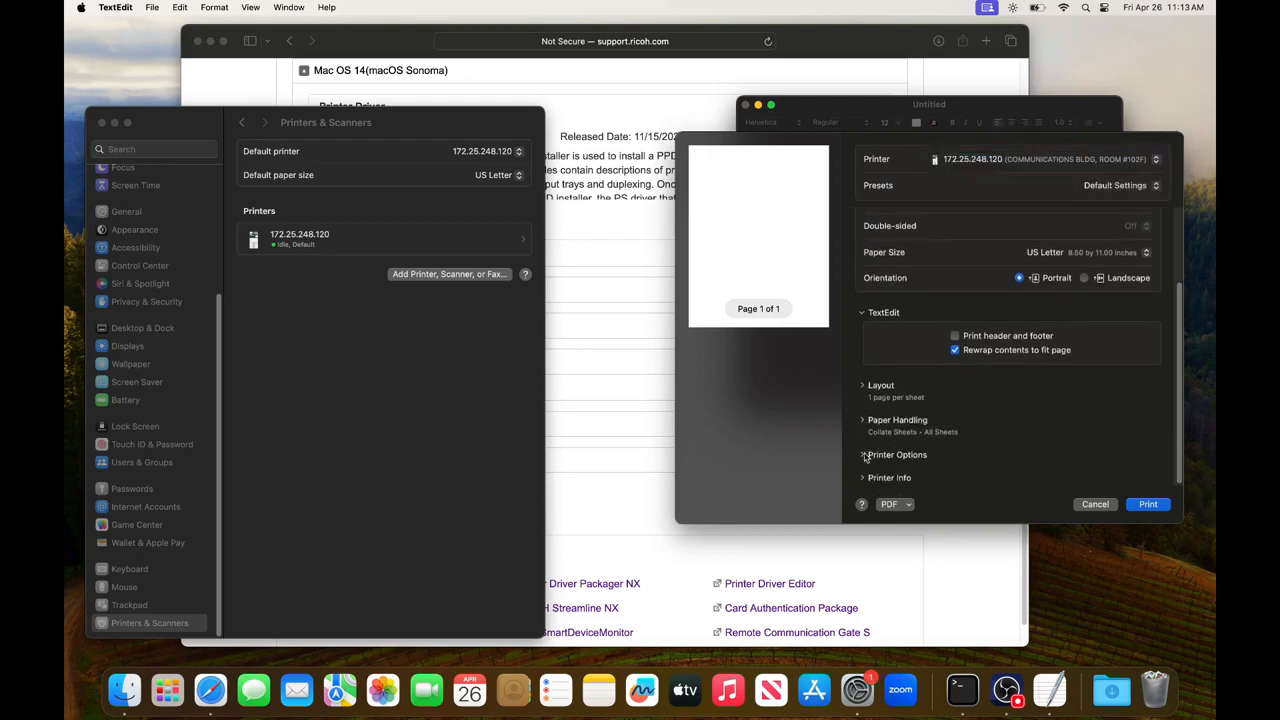
left_click(866, 454)
scroll(1178, 400, "down", 5)
scroll(1178, 400, "down", 5)
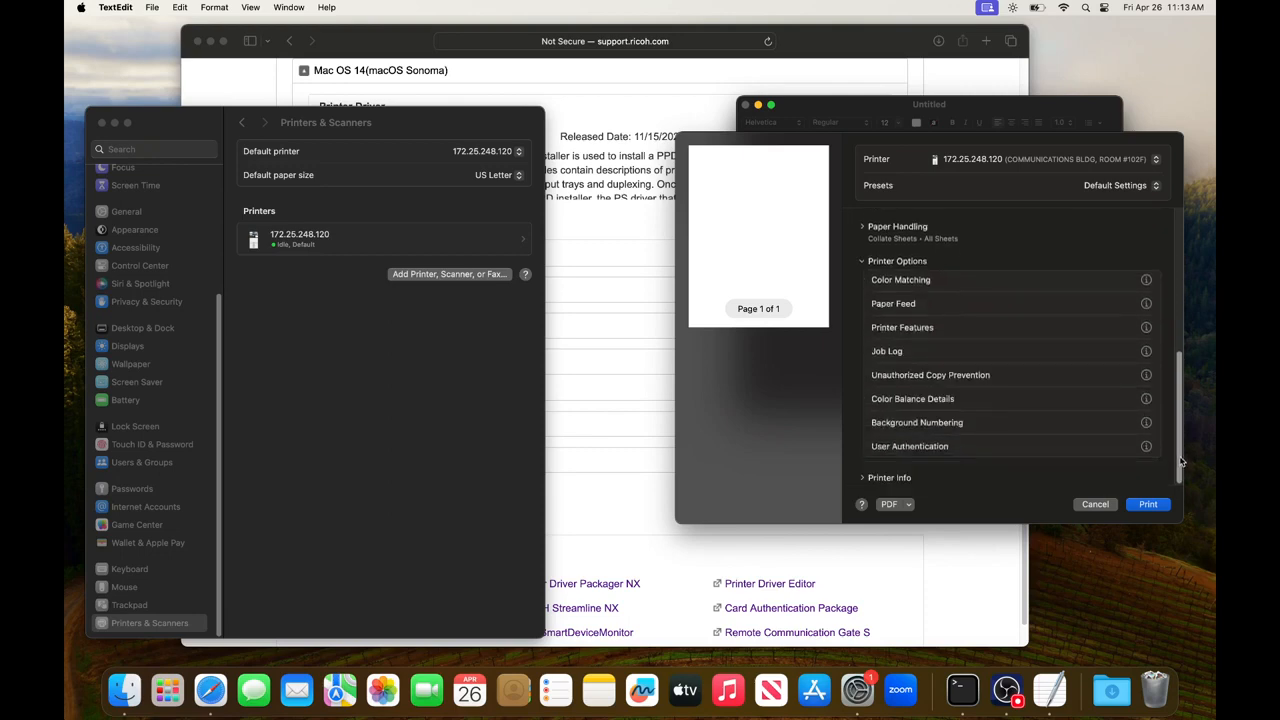
Step: Enable the user code in the Job Log options, enter the user code and print the document
left_click(1146, 352)
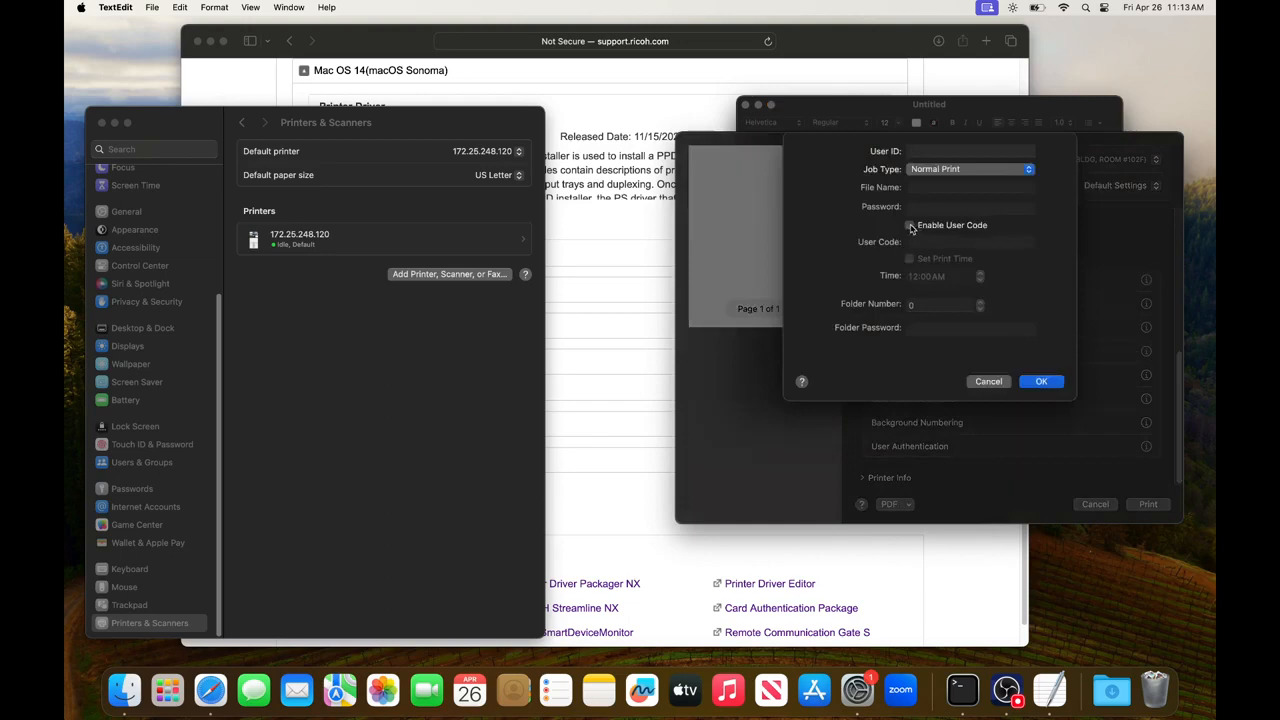
left_click(910, 226)
left_click(920, 241)
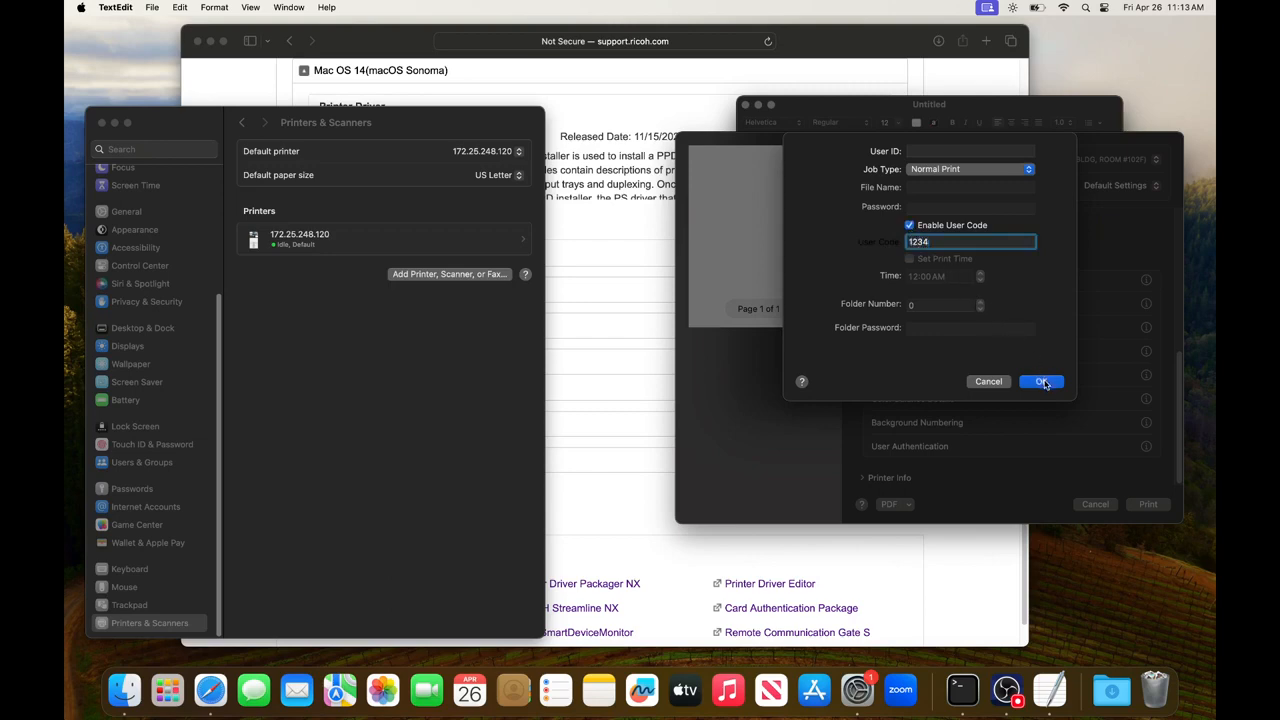
left_click(1043, 383)
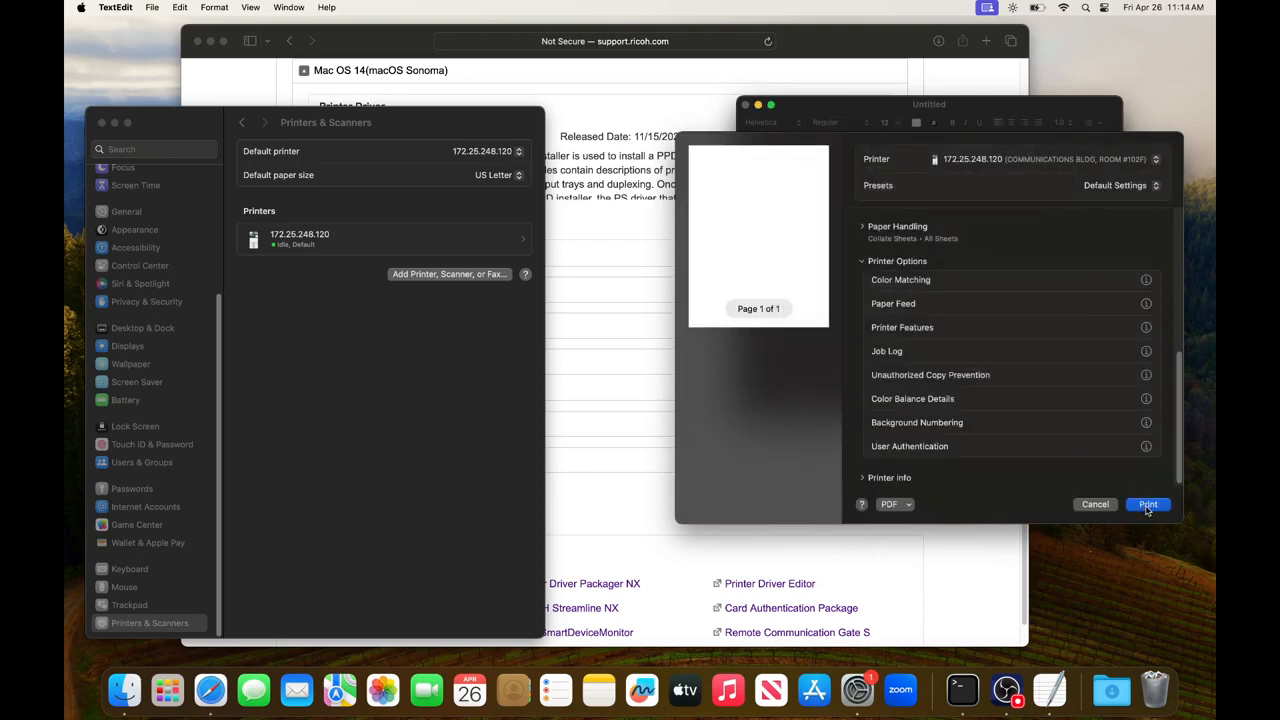
left_click(1148, 506)
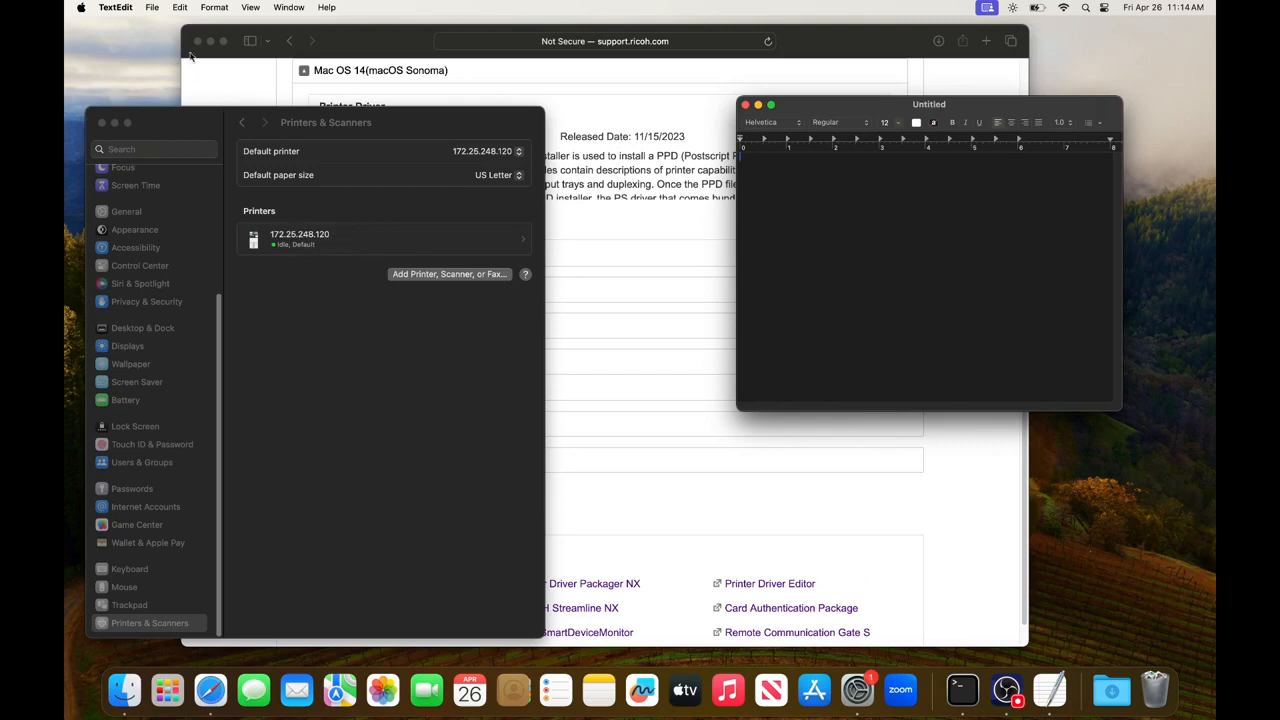
left_click(153, 6)
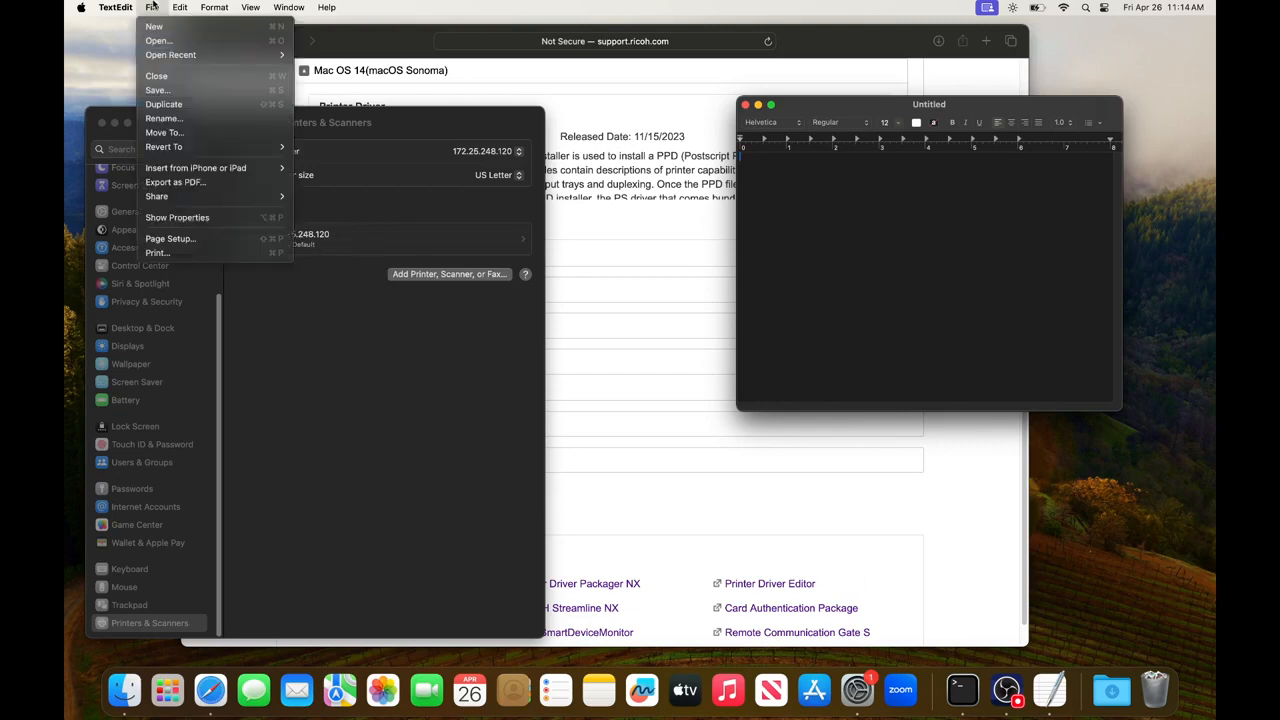
left_click(189, 254)
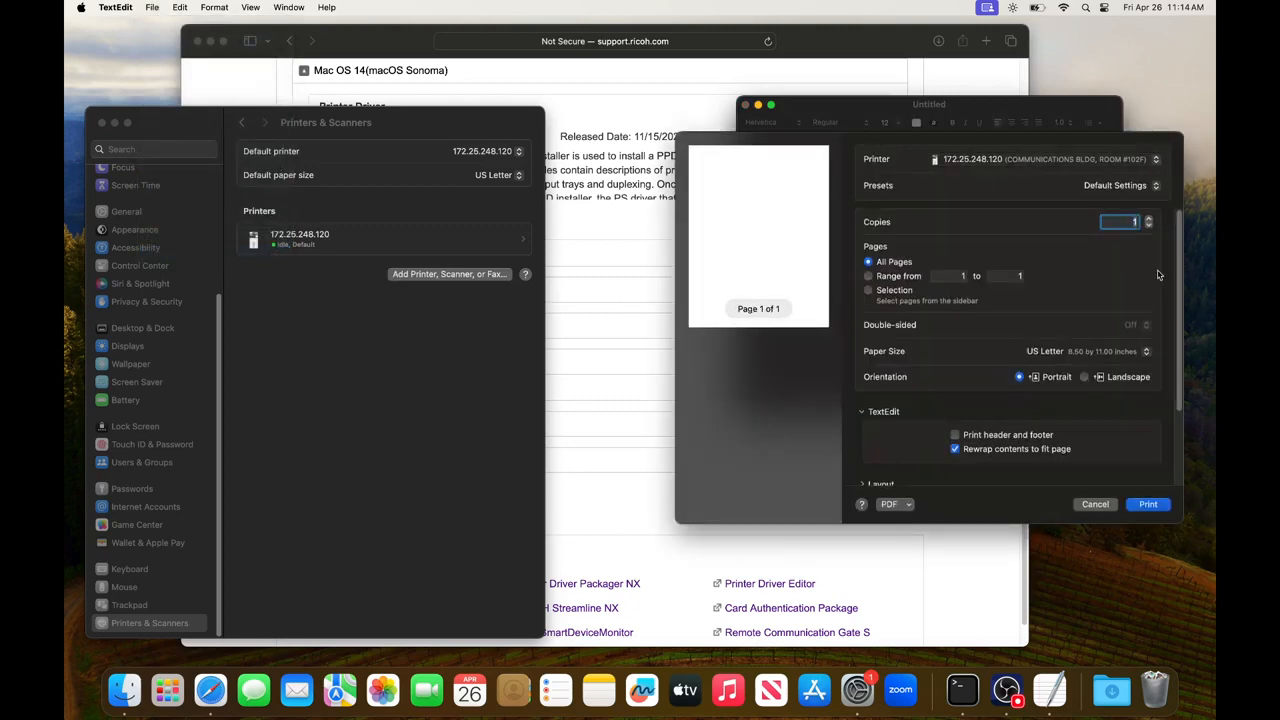
scroll(1150, 340, "down", 3)
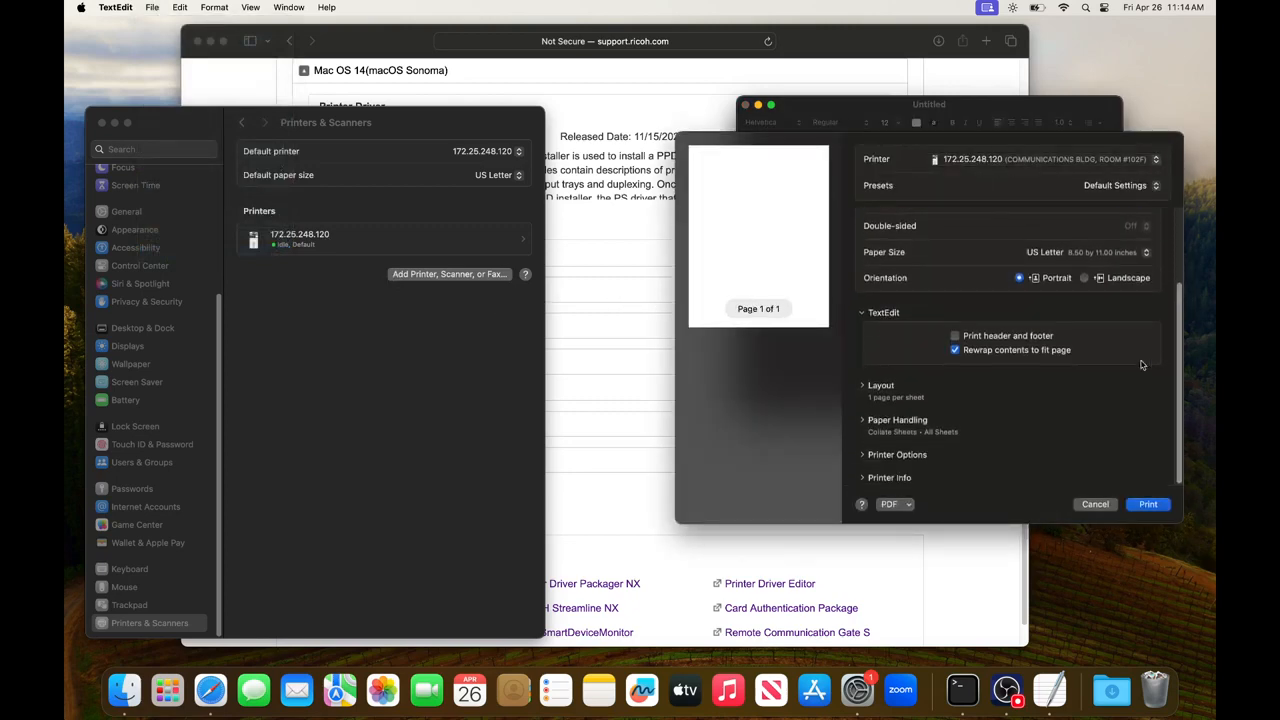
left_click(862, 455)
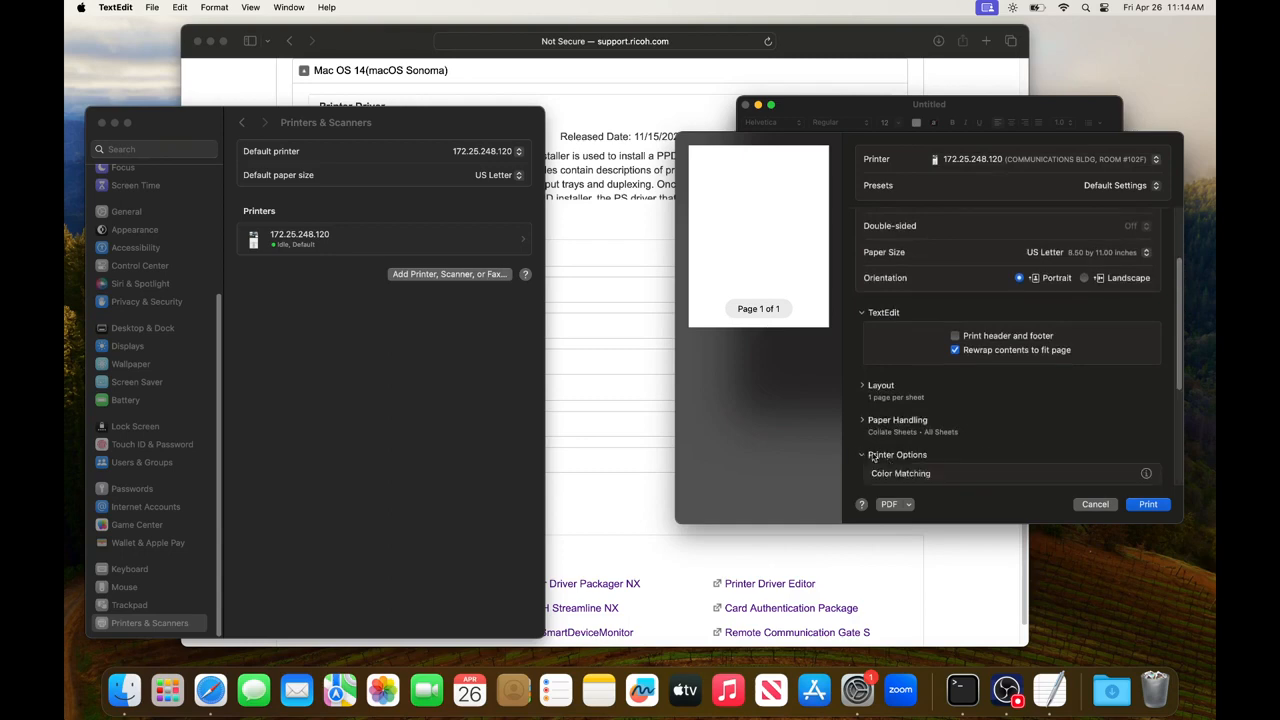
scroll(1165, 362, "down", 5)
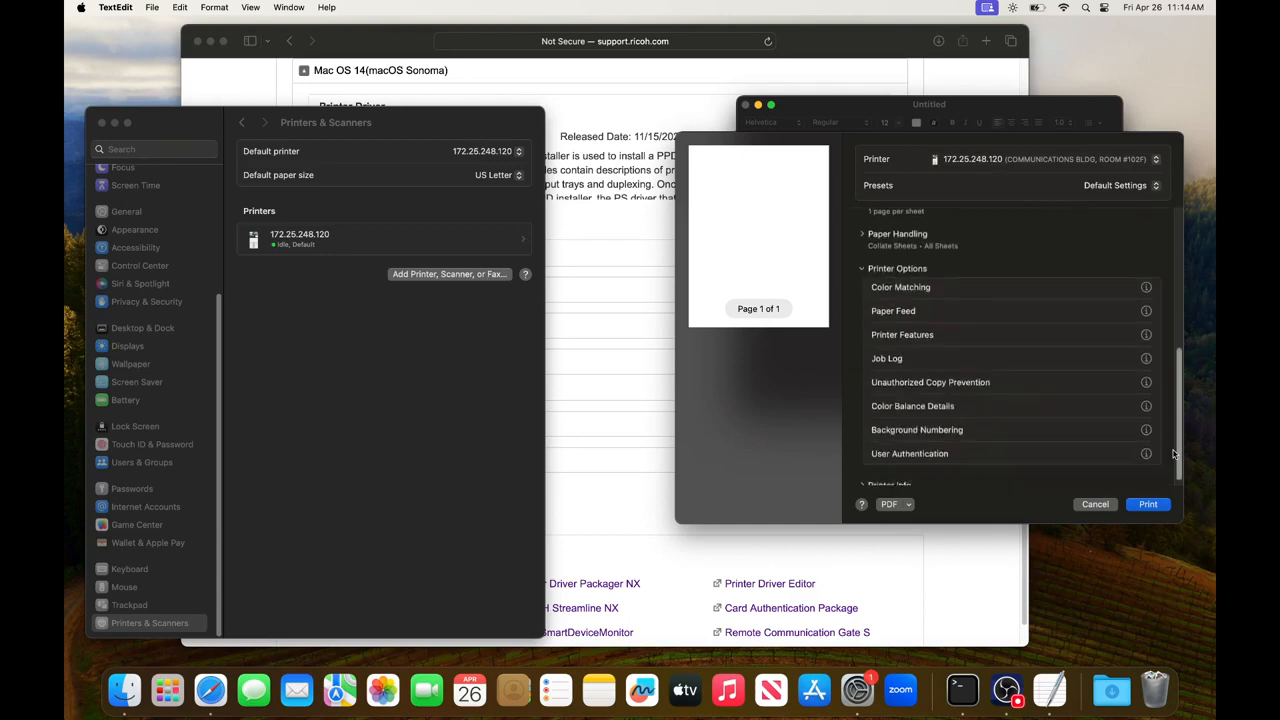
left_click(1146, 358)
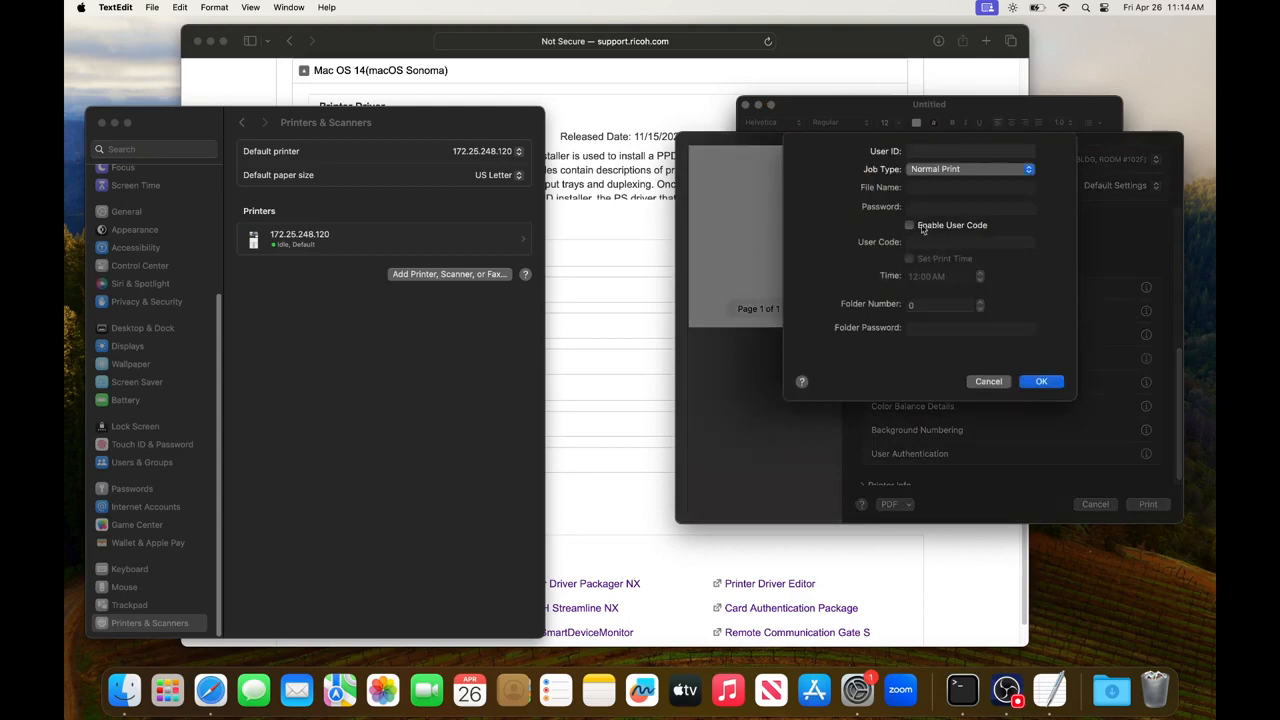
left_click(909, 226)
left_click(941, 243)
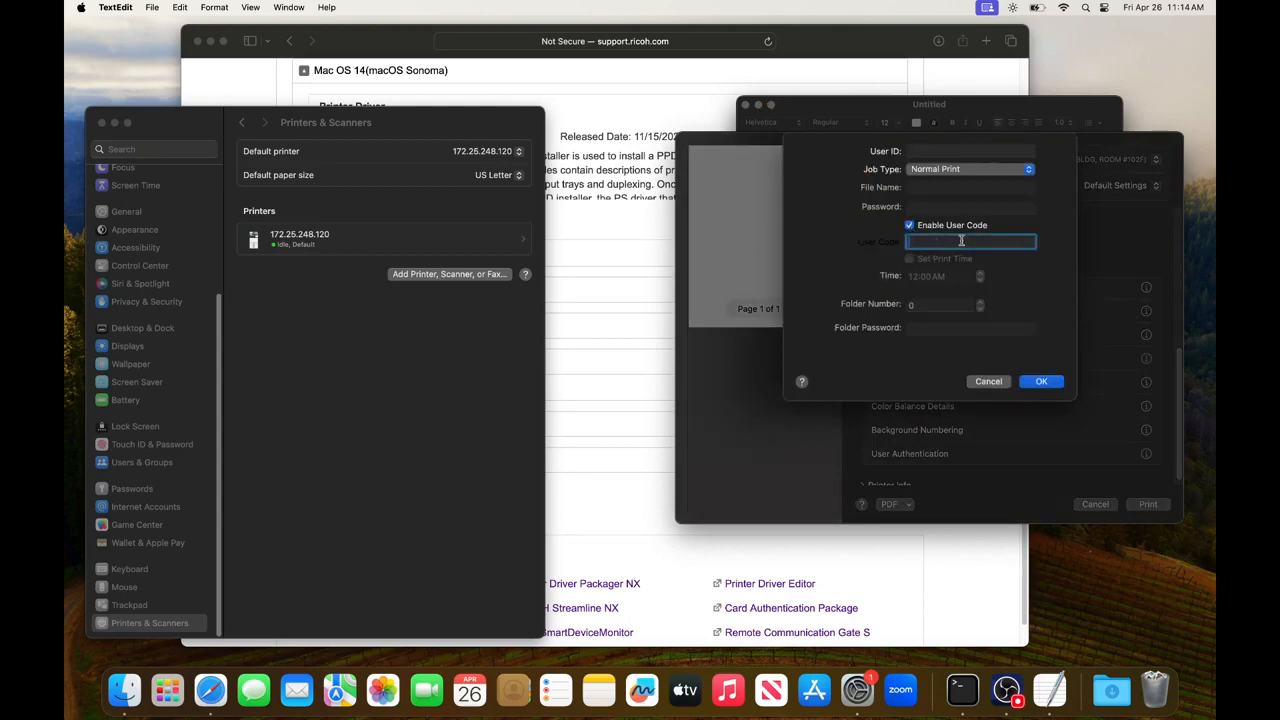
left_click(989, 381)
left_click(1100, 506)
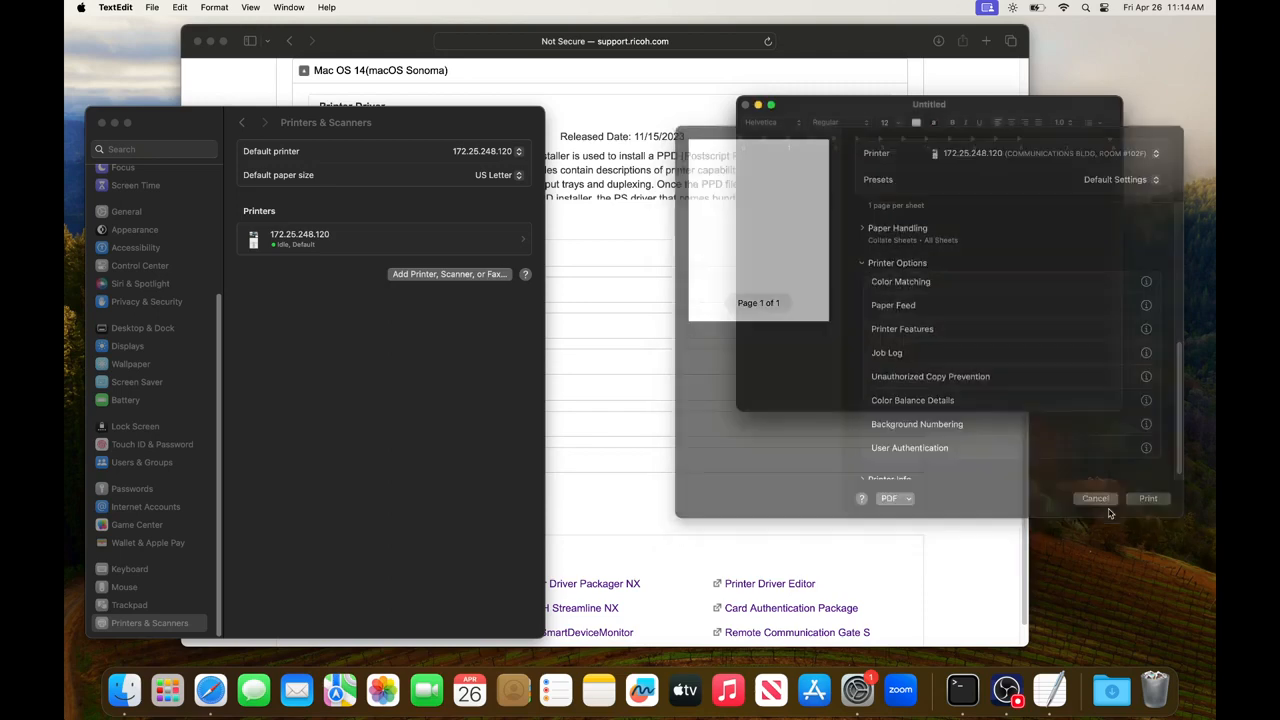